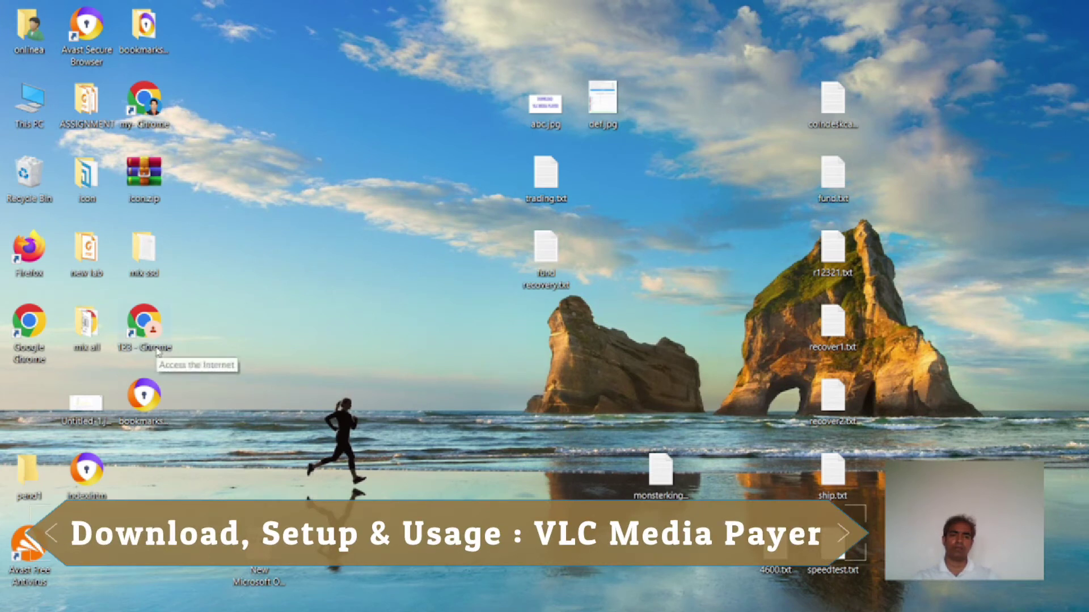
# Step: Launch Google Chrome from the '123 - Chrome' desktop shortcut
pyautogui.doubleClick(149, 326)
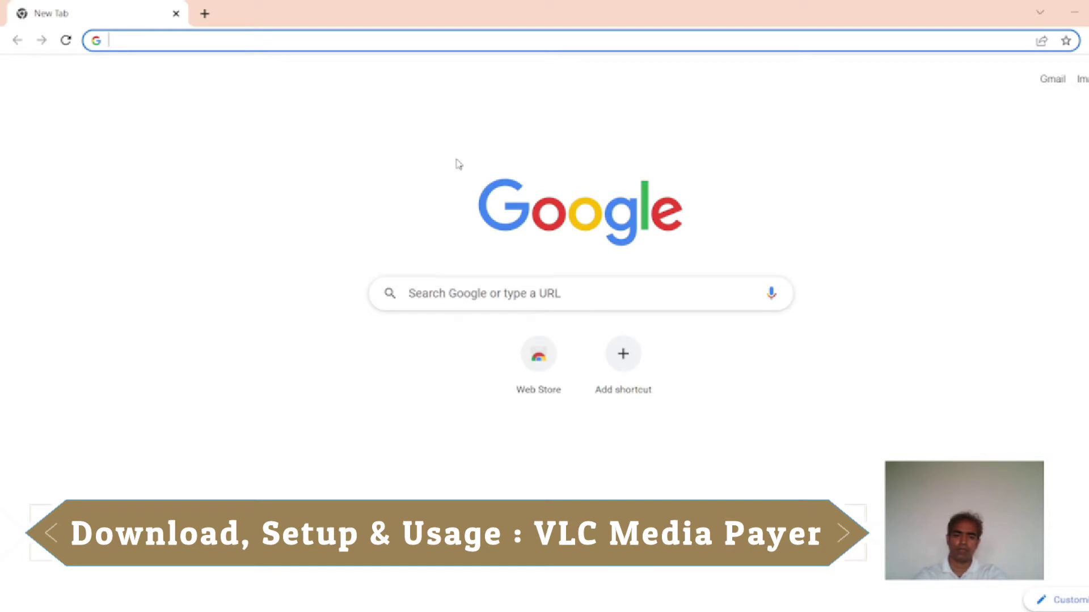
# Step: Search Google for 'vlc media player'
pyautogui.write('vlc')
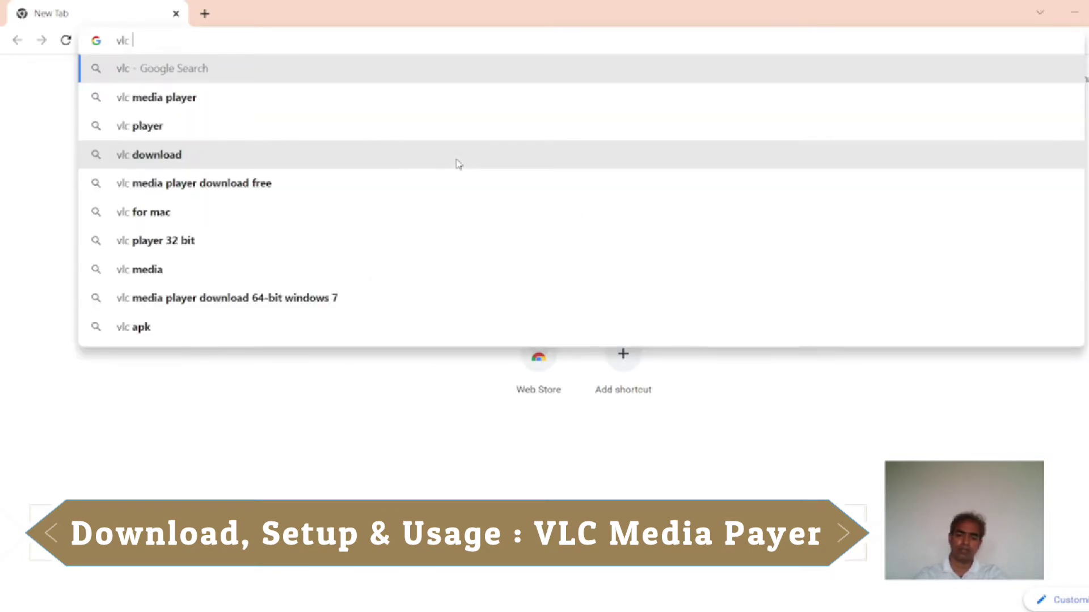
pyautogui.write(' medi')
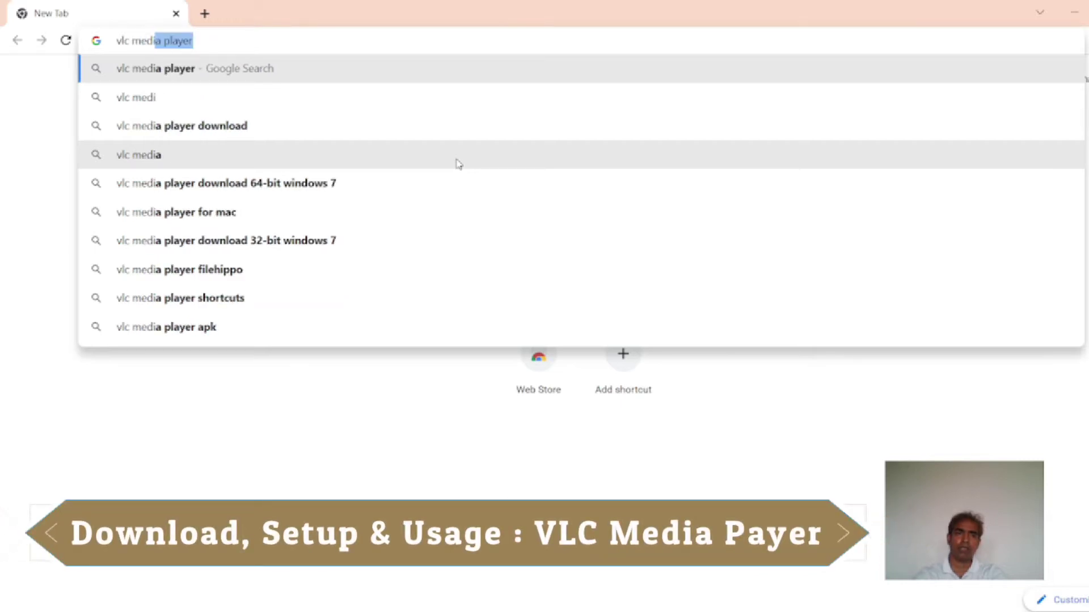
pyautogui.write('a player')
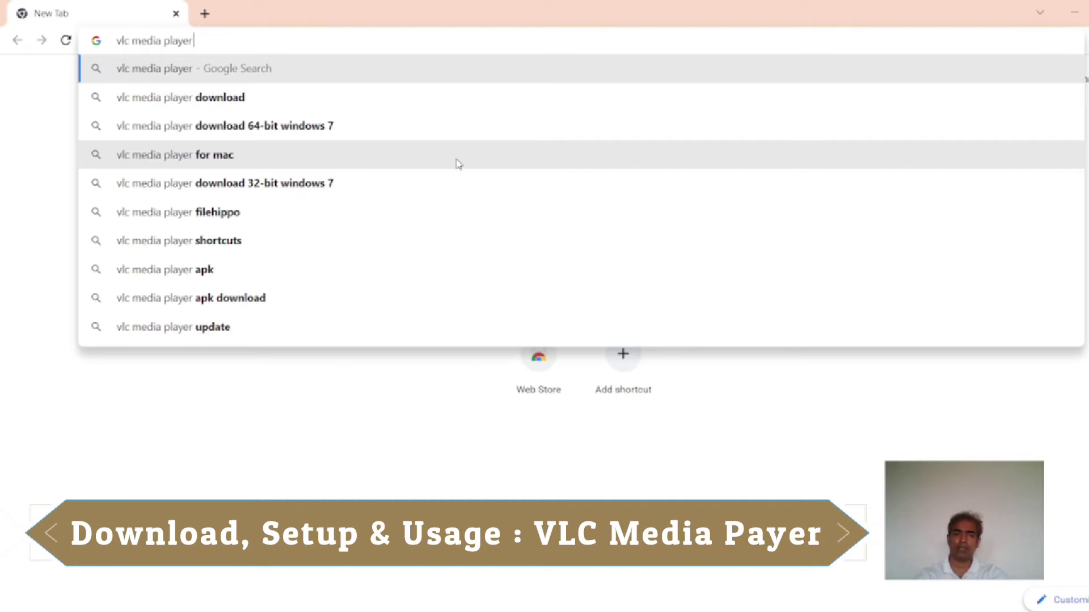
pyautogui.press('Return')
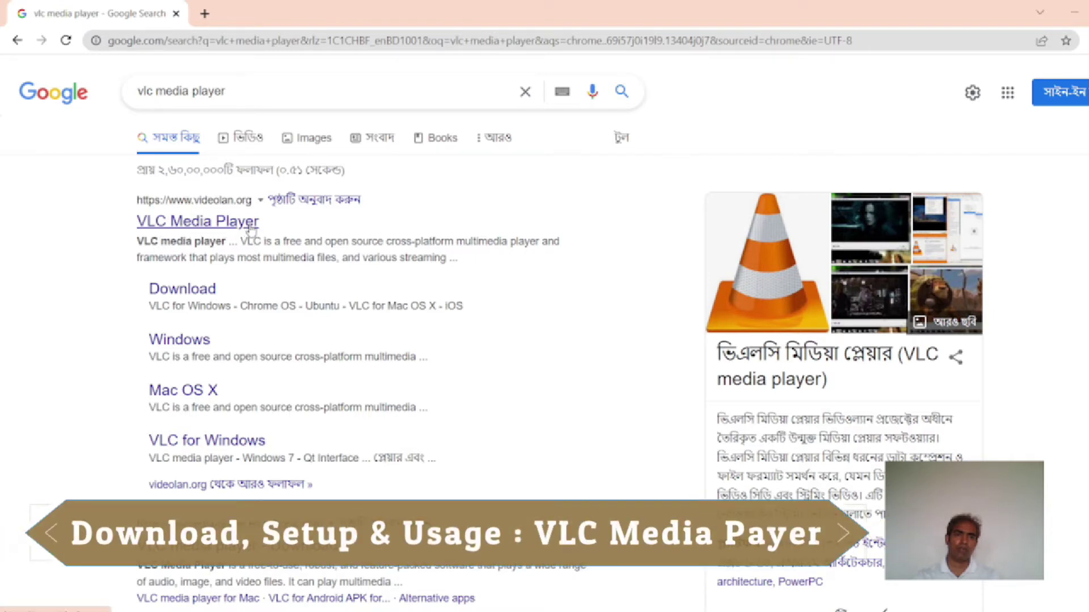
# Step: Scroll down through the 'vlc media player' search results to the page navigator
pyautogui.scroll(-4, 95, 340)
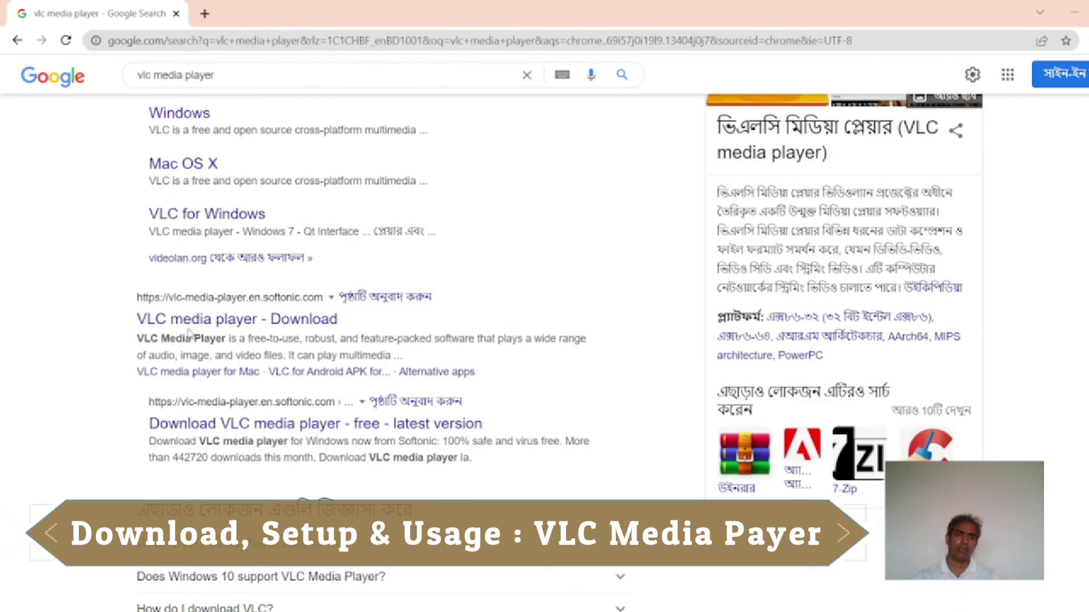
pyautogui.scroll(-7, 80, 406)
pyautogui.scroll(-3, 82, 406)
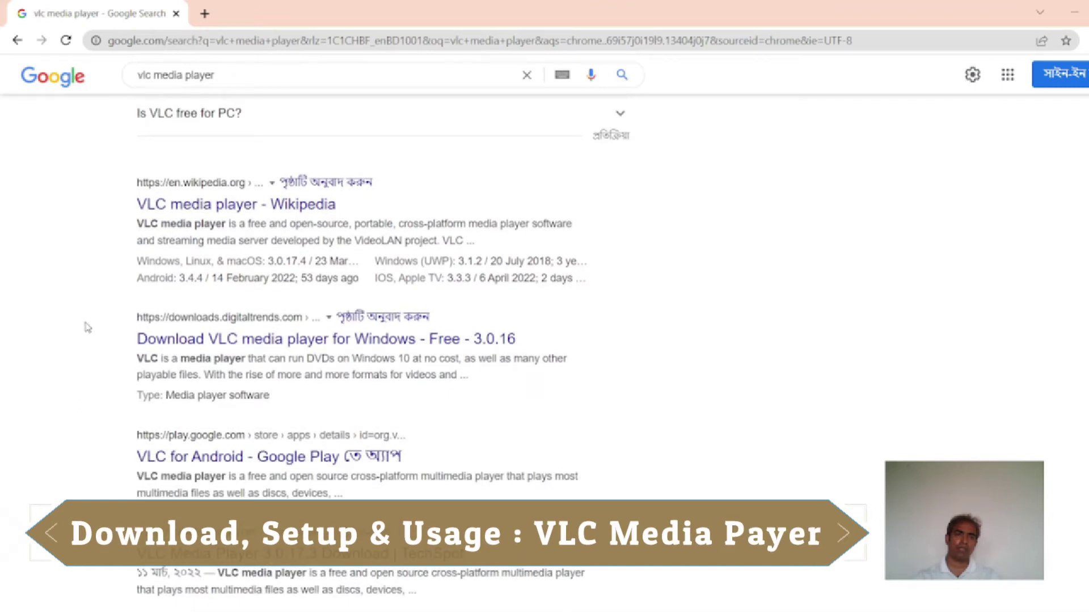
pyautogui.scroll(-1, 81, 385)
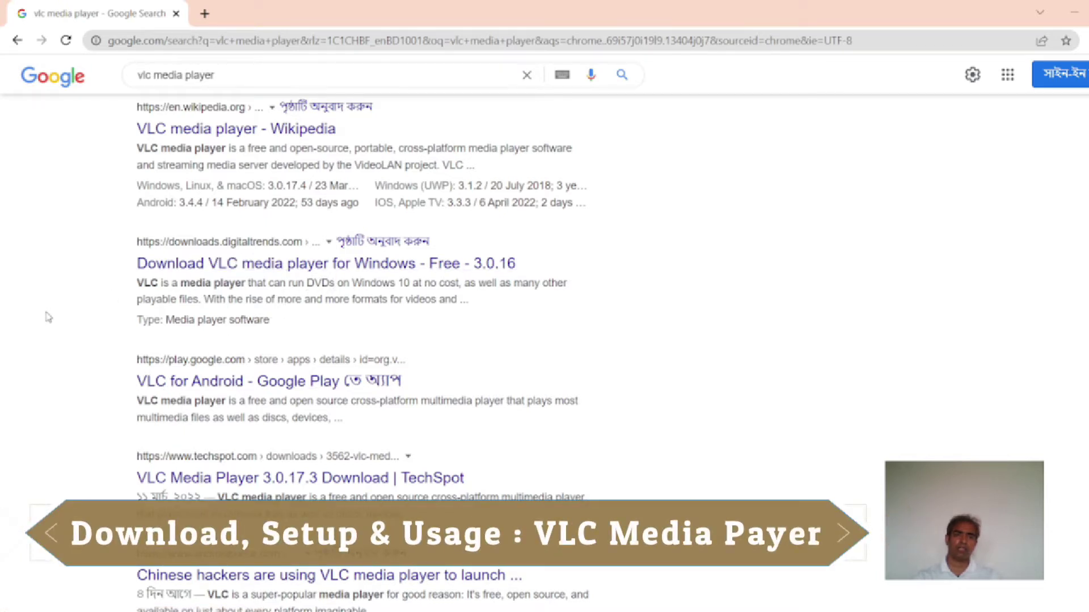
pyautogui.scroll(-2, 48, 318)
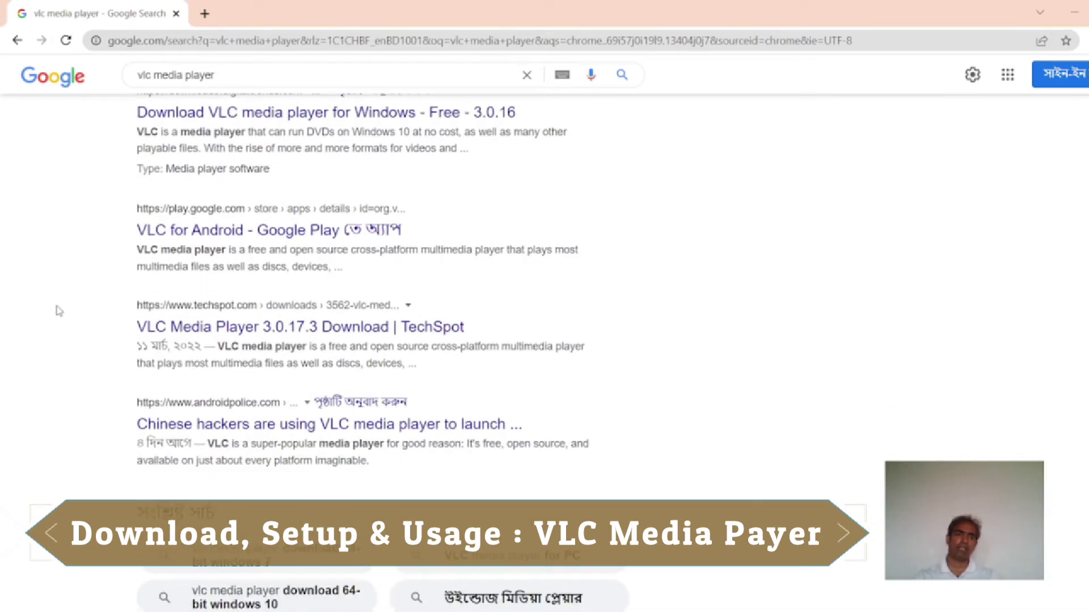
pyautogui.scroll(-4, 59, 309)
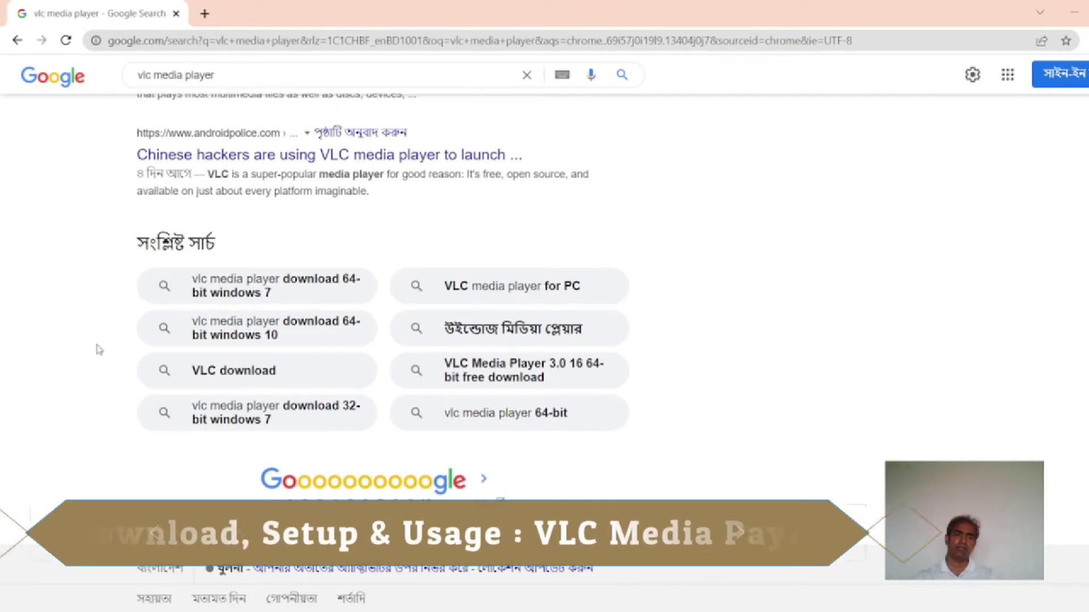
# Step: Browse the second page of 'vlc media player' results, then return to page 1
pyautogui.click(309, 503)
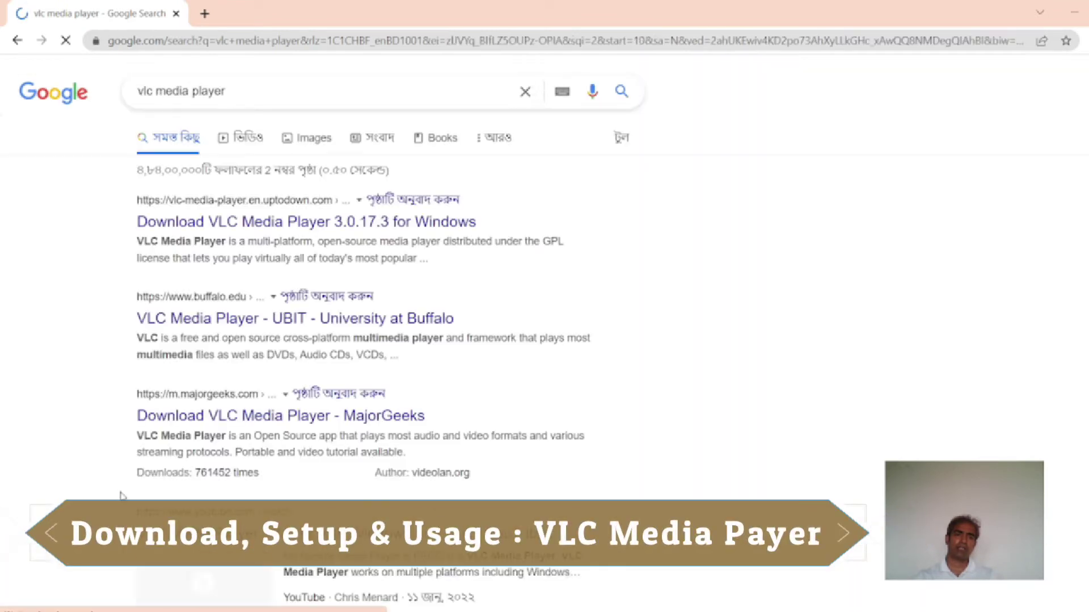
pyautogui.scroll(-2, 114, 467)
pyautogui.scroll(2, 39, 440)
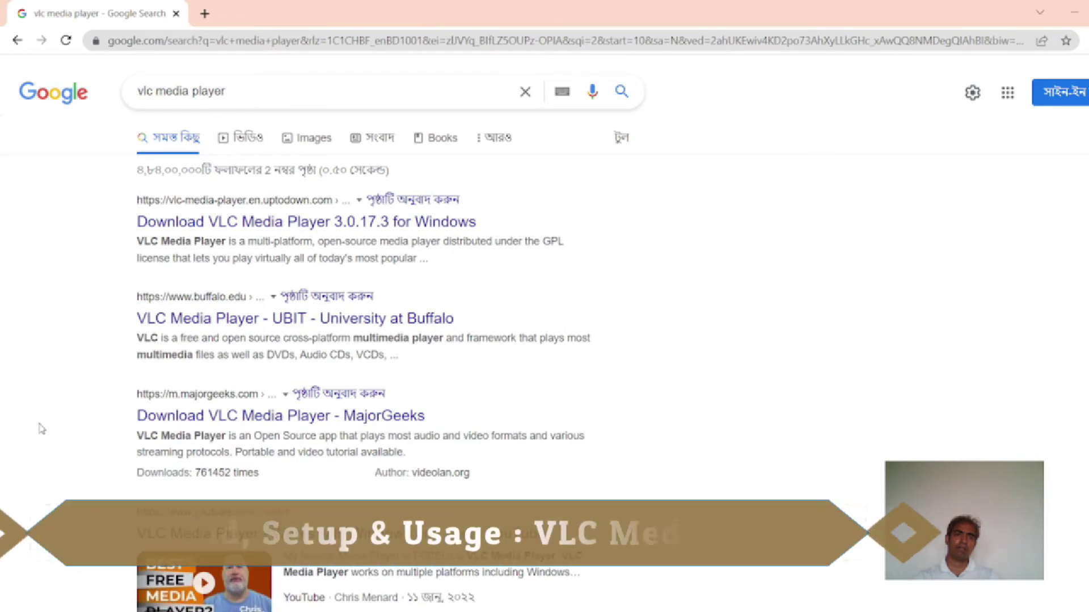
pyautogui.scroll(-3, 41, 429)
pyautogui.scroll(-8, 40, 424)
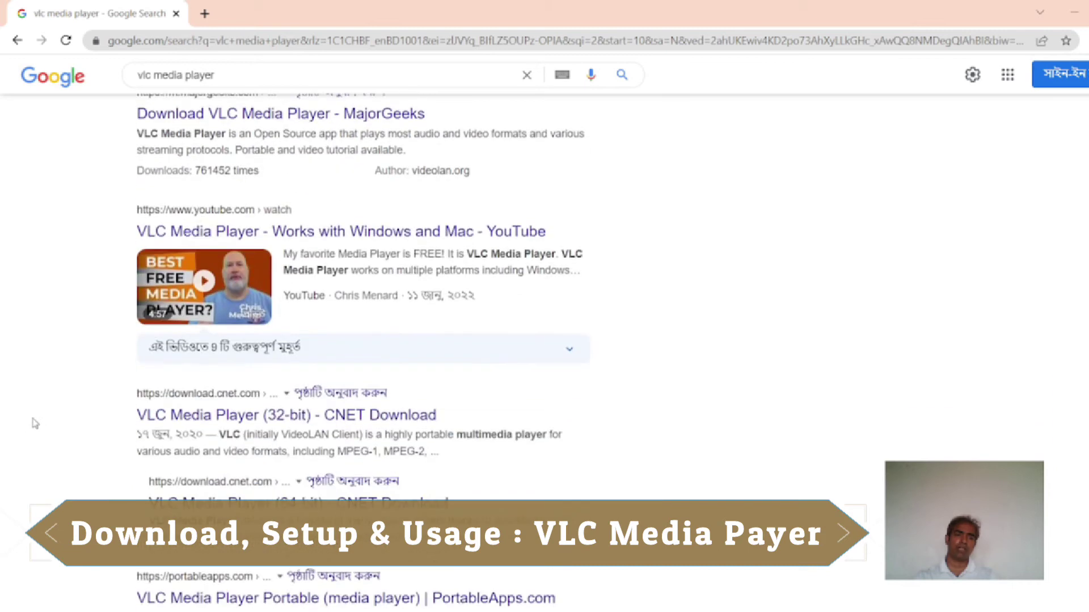
pyautogui.scroll(-4, 35, 424)
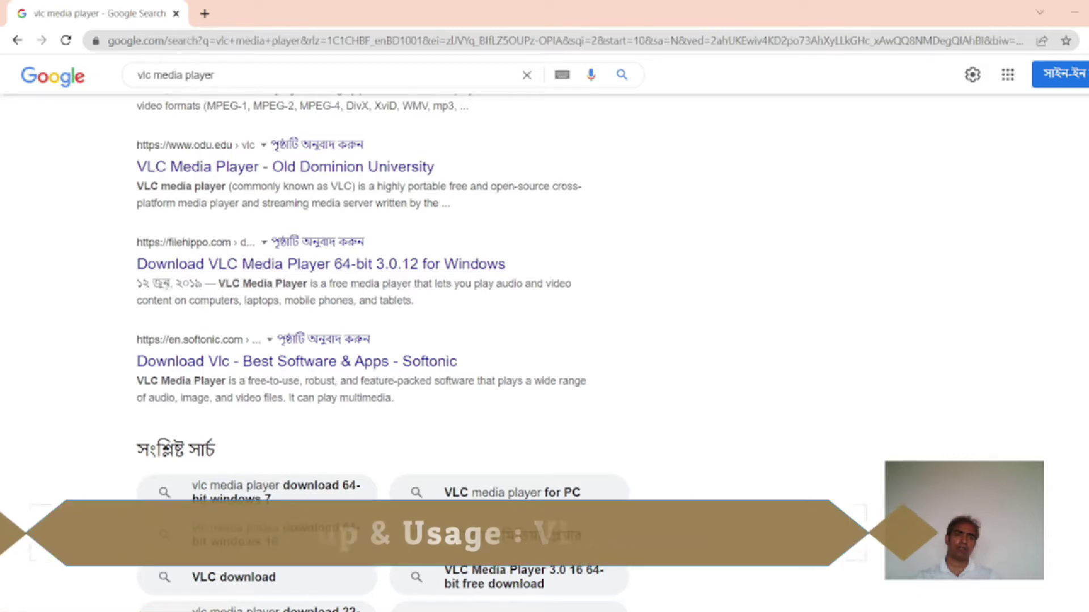
pyautogui.scroll(-4, 49, 423)
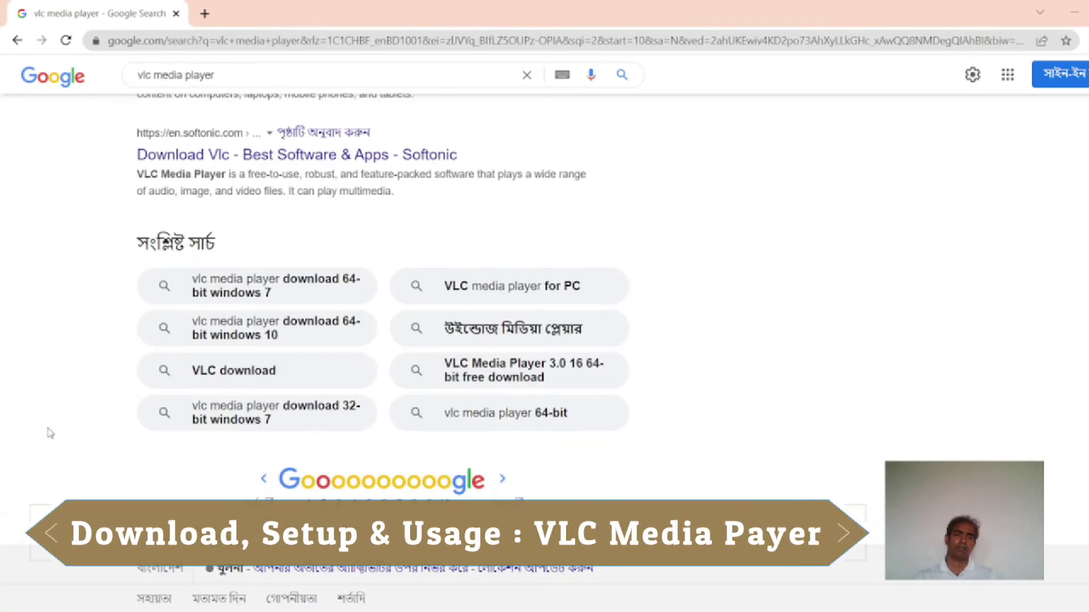
pyautogui.scroll(2, 50, 431)
pyautogui.scroll(-2, 50, 433)
pyautogui.click(309, 504)
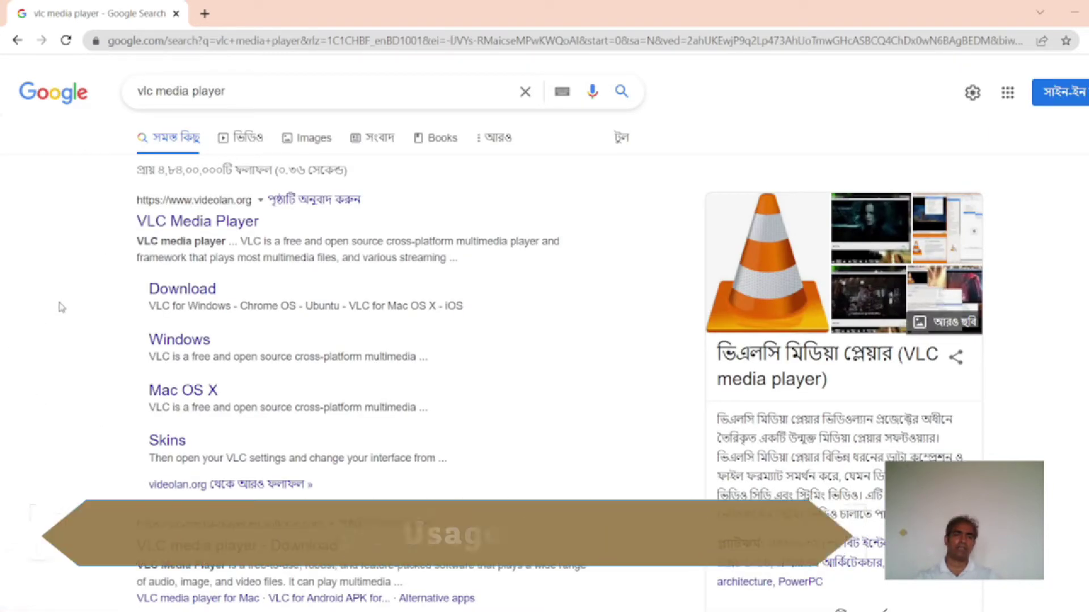
# Step: Open videolan.org, view the VLC download platform list, close it, and minimize Chrome
pyautogui.click(176, 226)
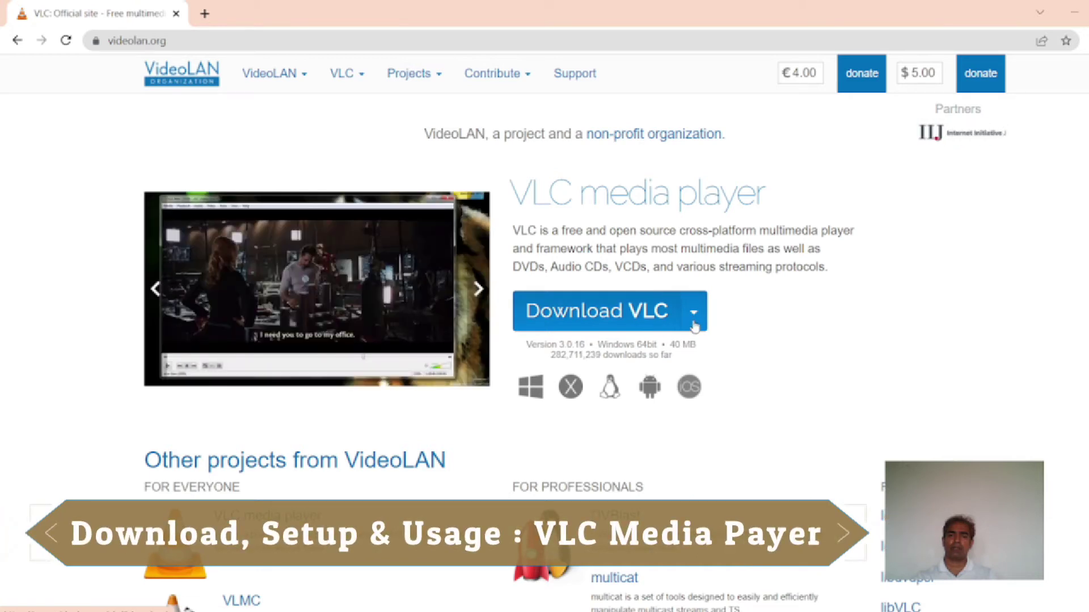
pyautogui.click(693, 322)
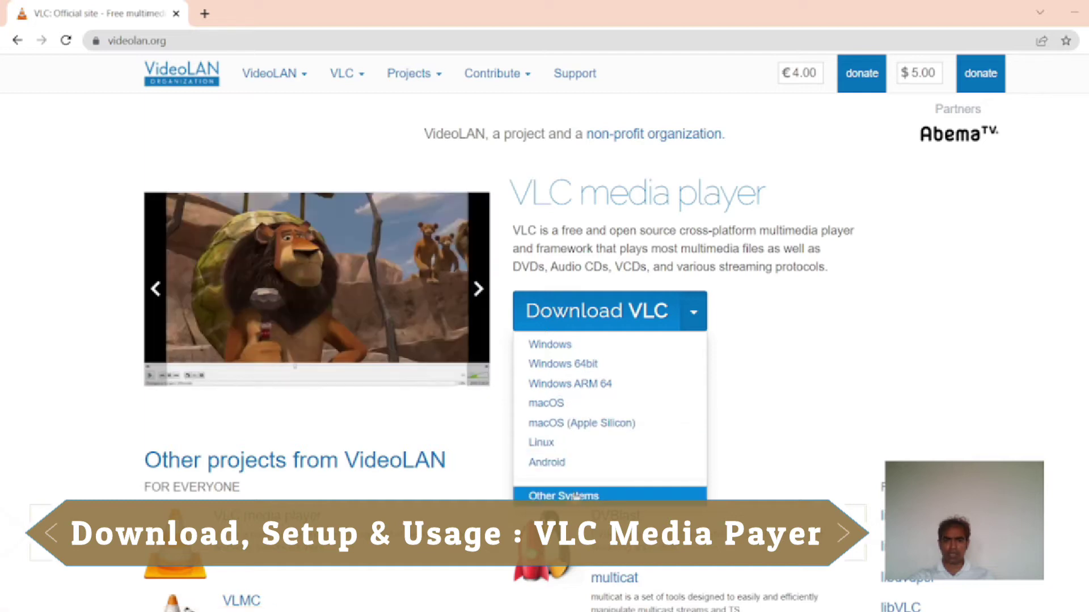
pyautogui.click(574, 249)
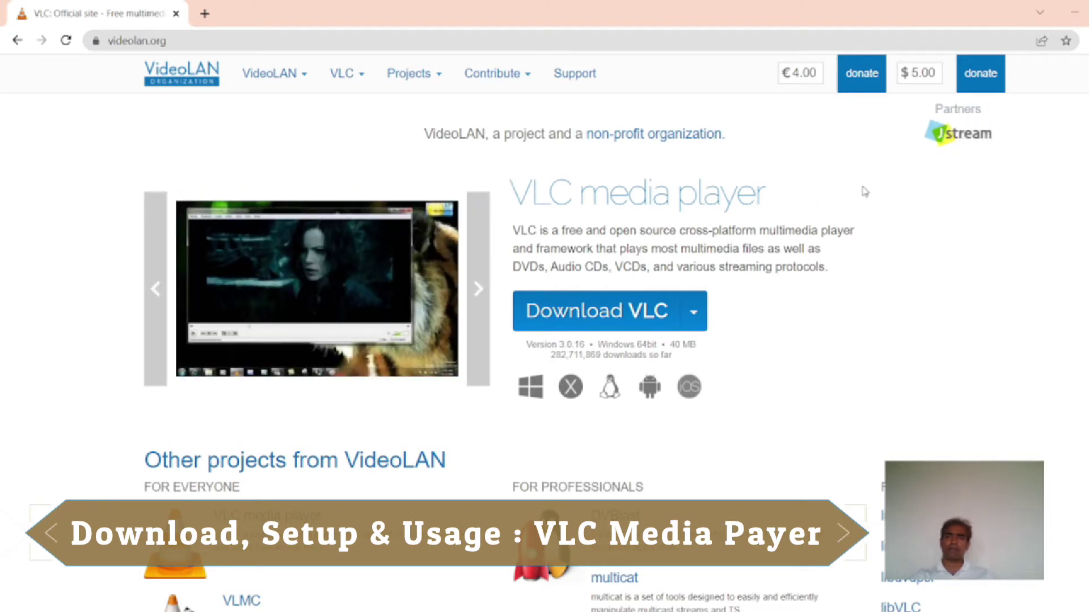
pyautogui.click(1074, 17)
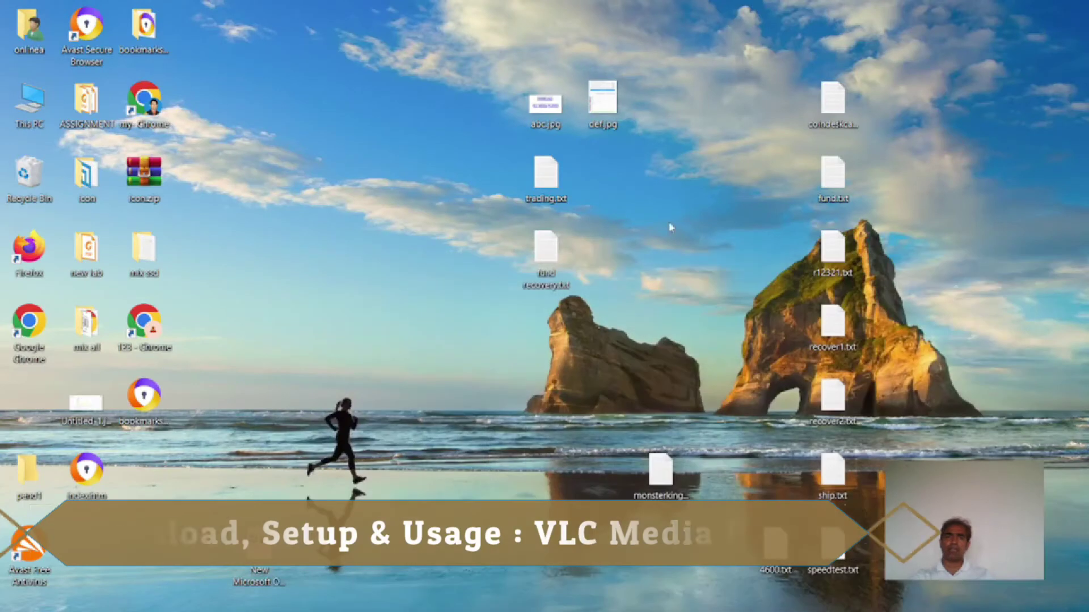
pyautogui.rightClick(31, 126)
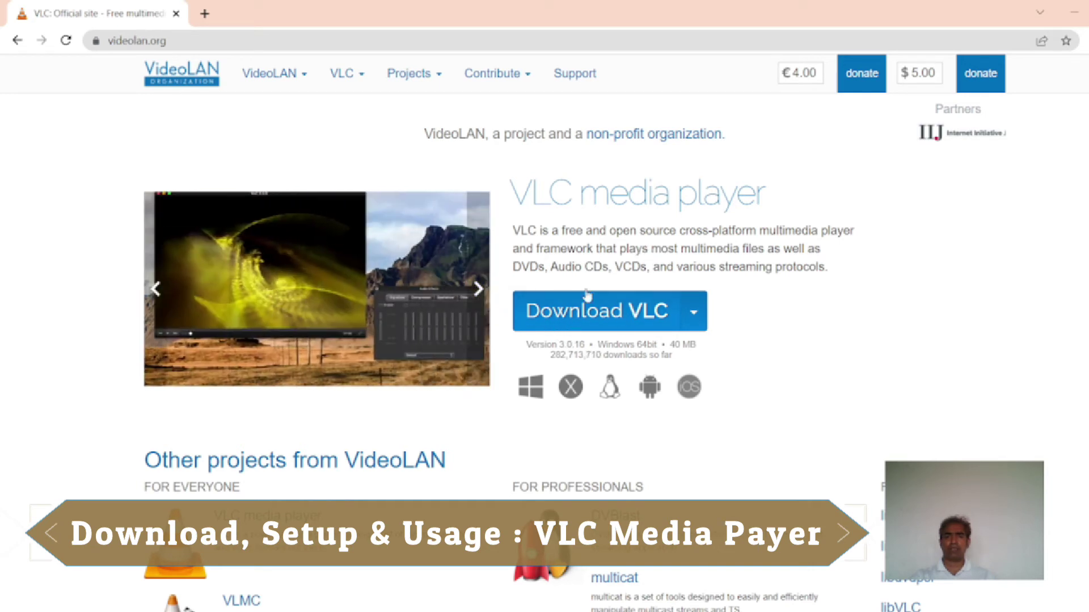
# Step: Download VLC 3.0.16 for 64-bit Windows and show Chrome's Downloads list
pyautogui.click(607, 319)
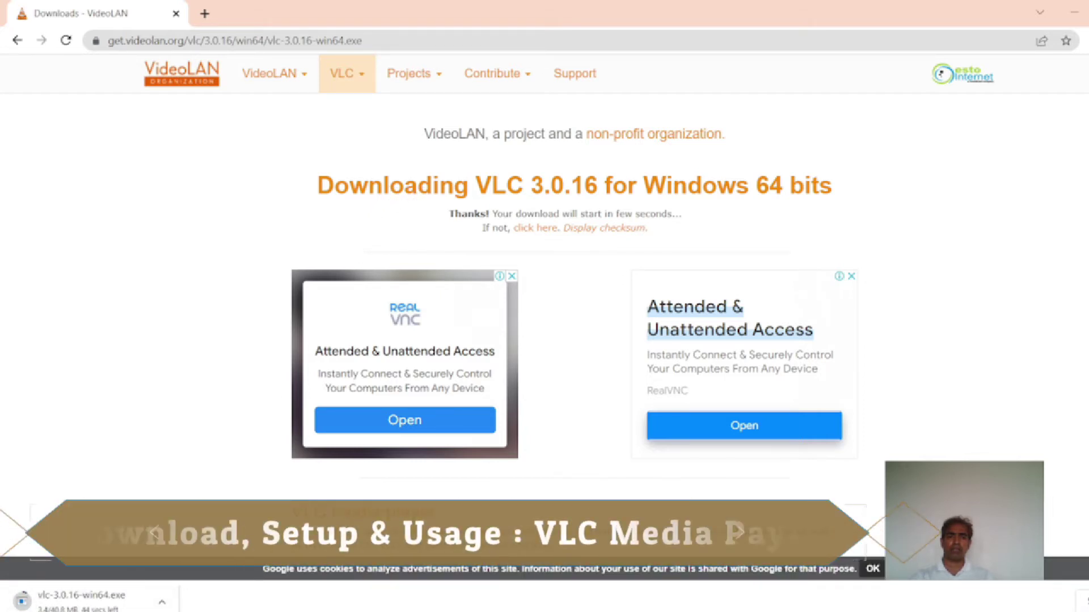
pyautogui.hotkey('ctrl', 'j')
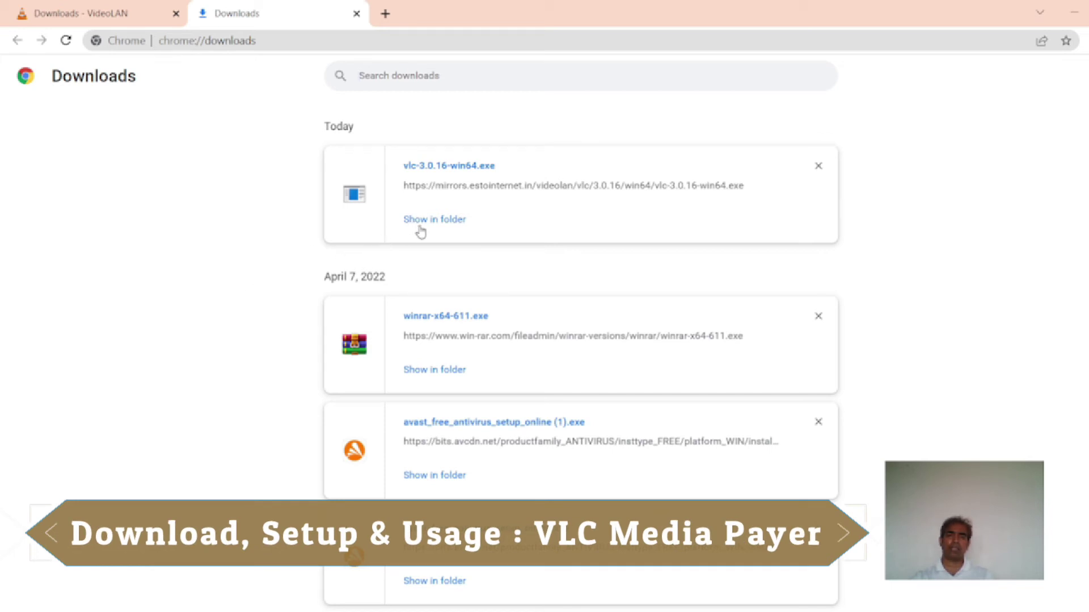
# Step: Run vlc-3.0.16-win64.exe from the Downloads folder and approve the User Account Control prompt
pyautogui.click(434, 220)
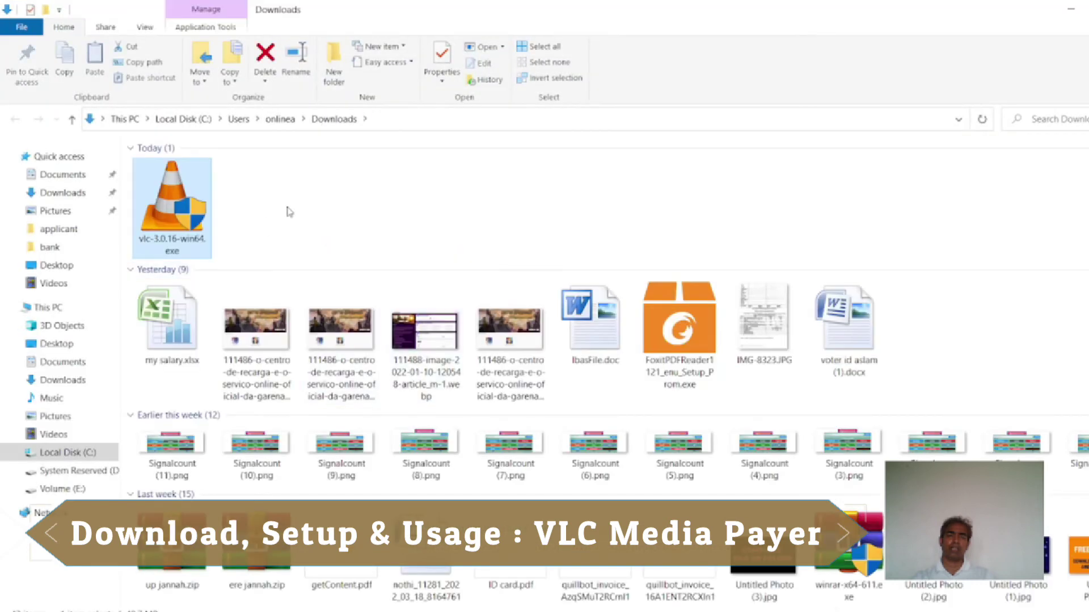
pyautogui.click(289, 211)
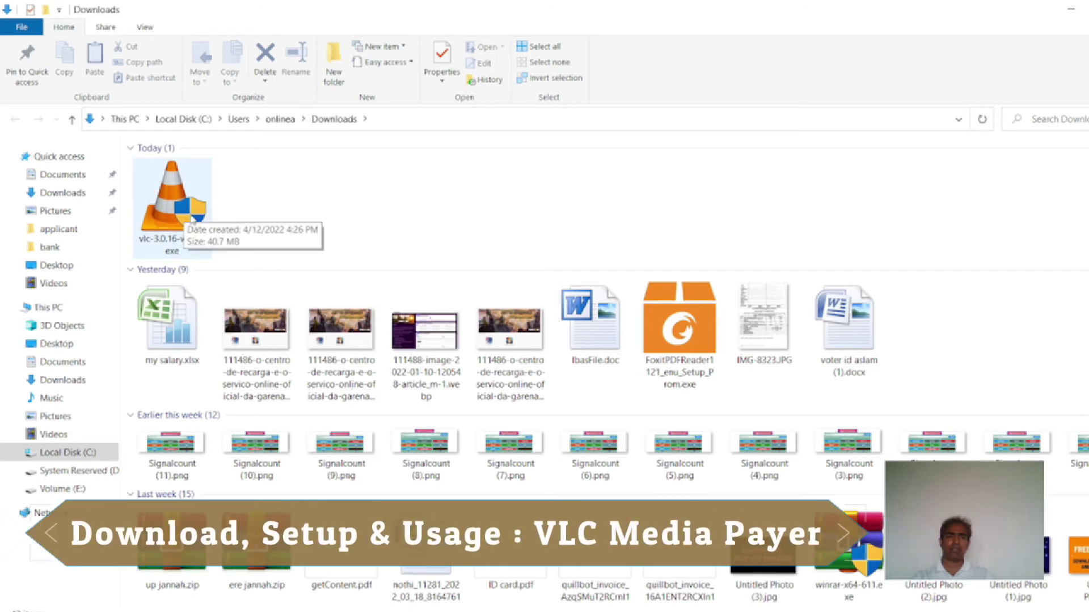
pyautogui.click(174, 213)
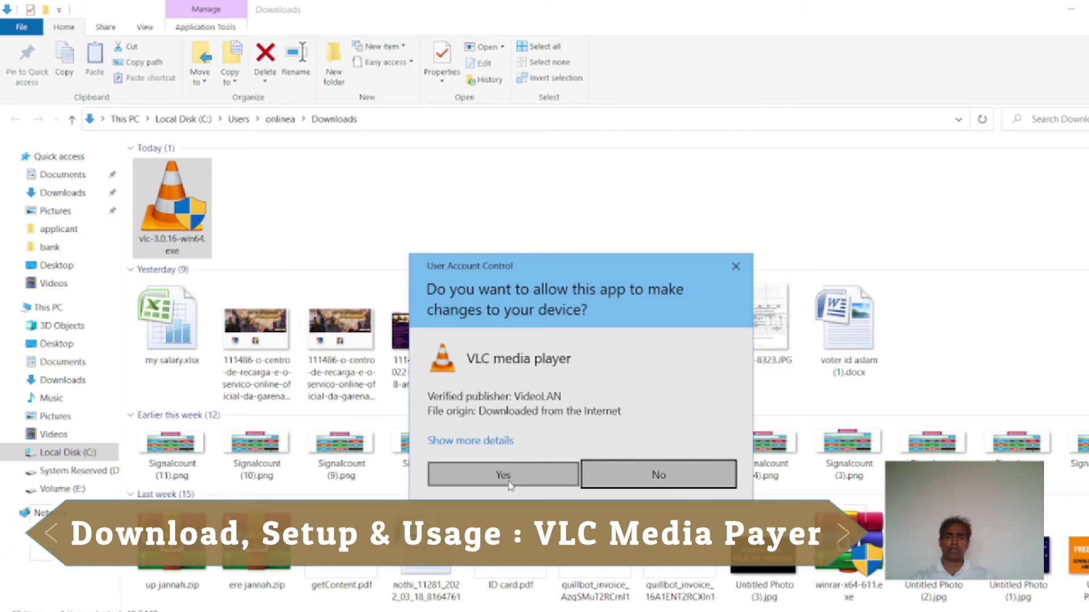
pyautogui.click(513, 482)
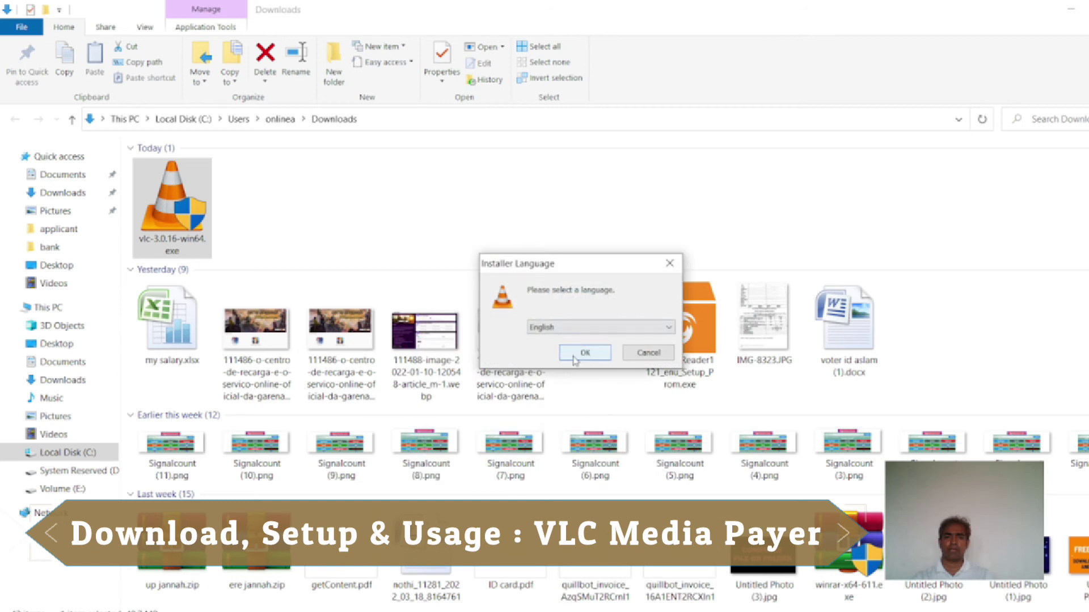
# Step: Keep English as the installer language and confirm it
pyautogui.click(576, 332)
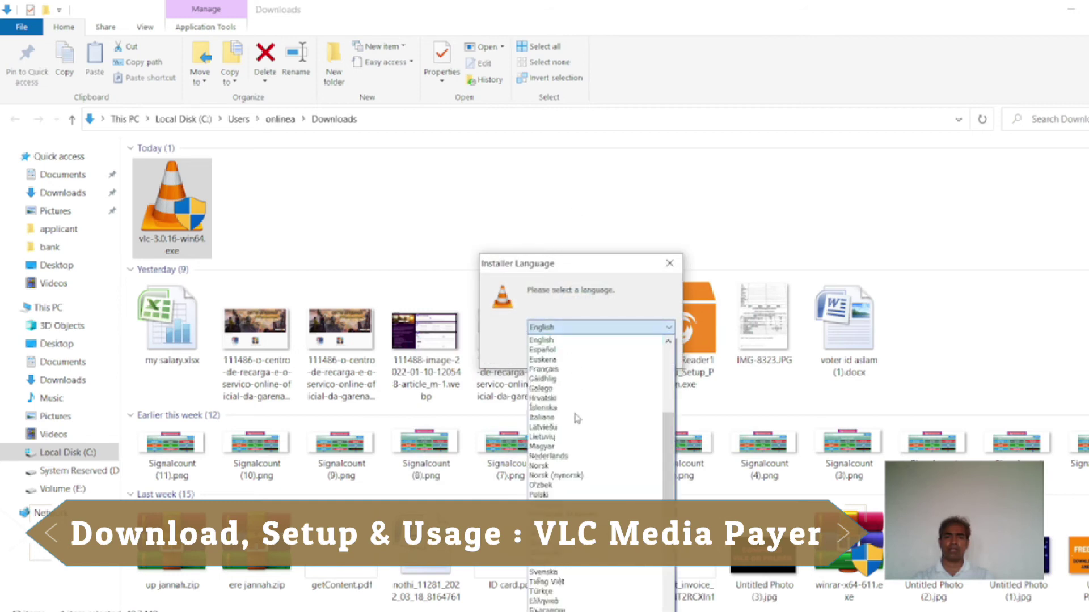
pyautogui.click(557, 340)
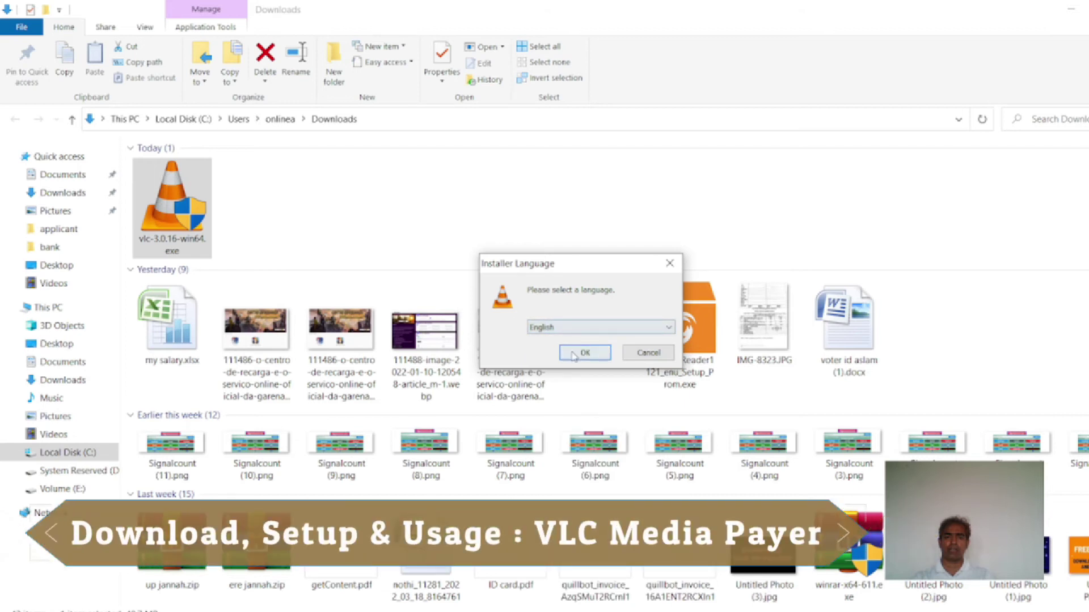
pyautogui.click(540, 334)
pyautogui.scroll(-5, 595, 420)
pyautogui.scroll(3, 596, 454)
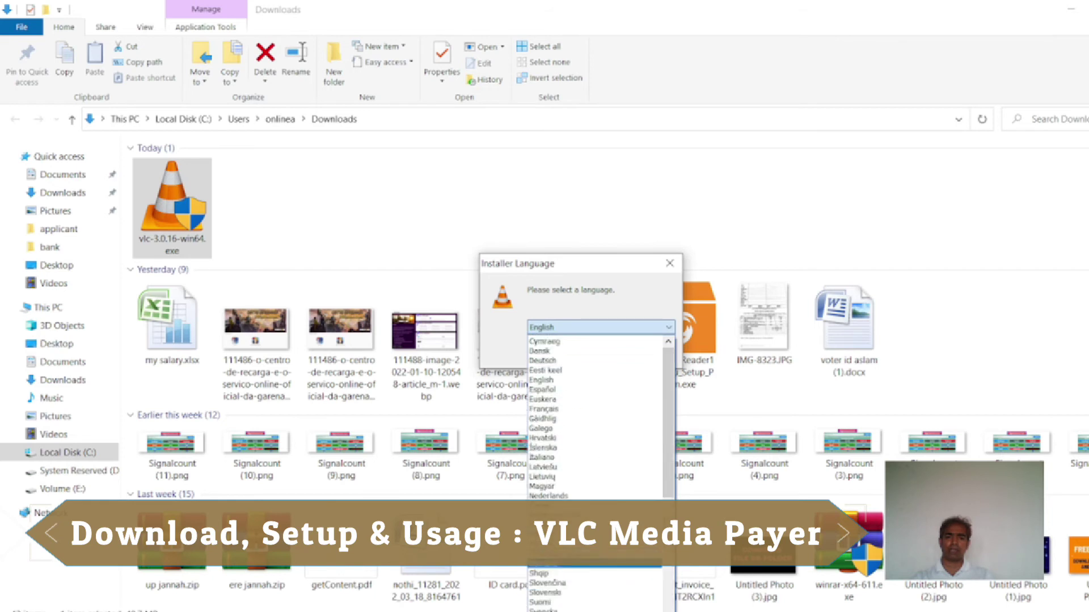
pyautogui.scroll(5, 556, 431)
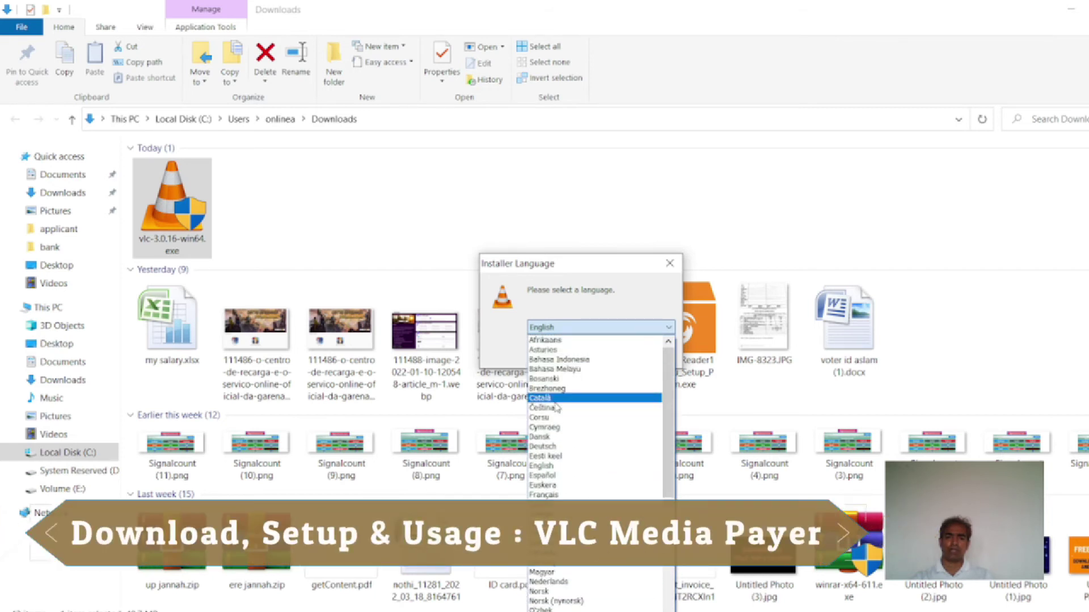
pyautogui.click(561, 467)
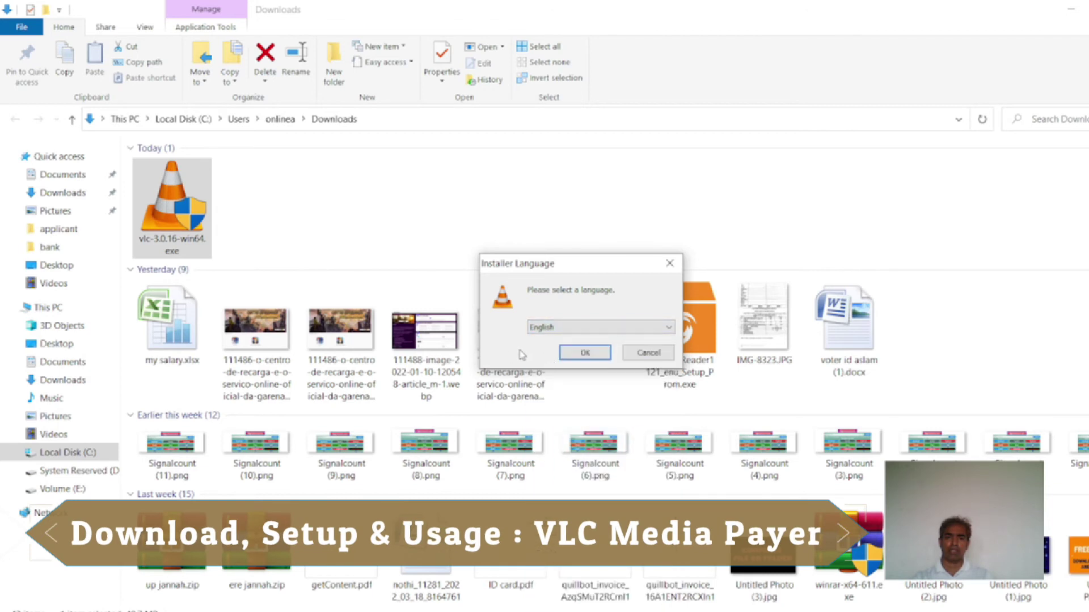
pyautogui.click(574, 354)
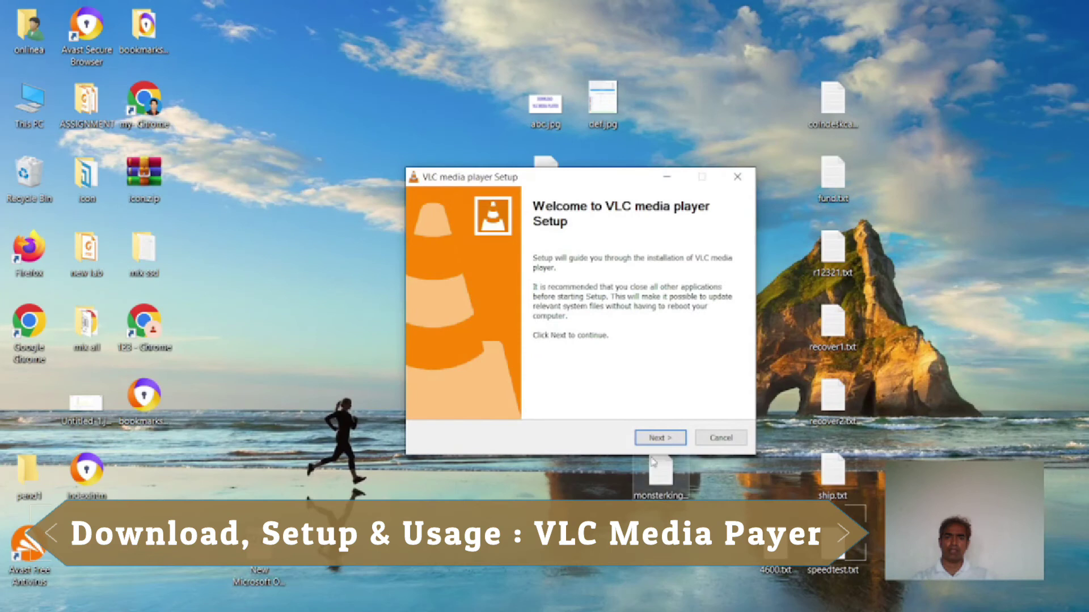
# Step: Advance past the Welcome and GNU GPL License Agreement pages to Choose Components
pyautogui.click(670, 439)
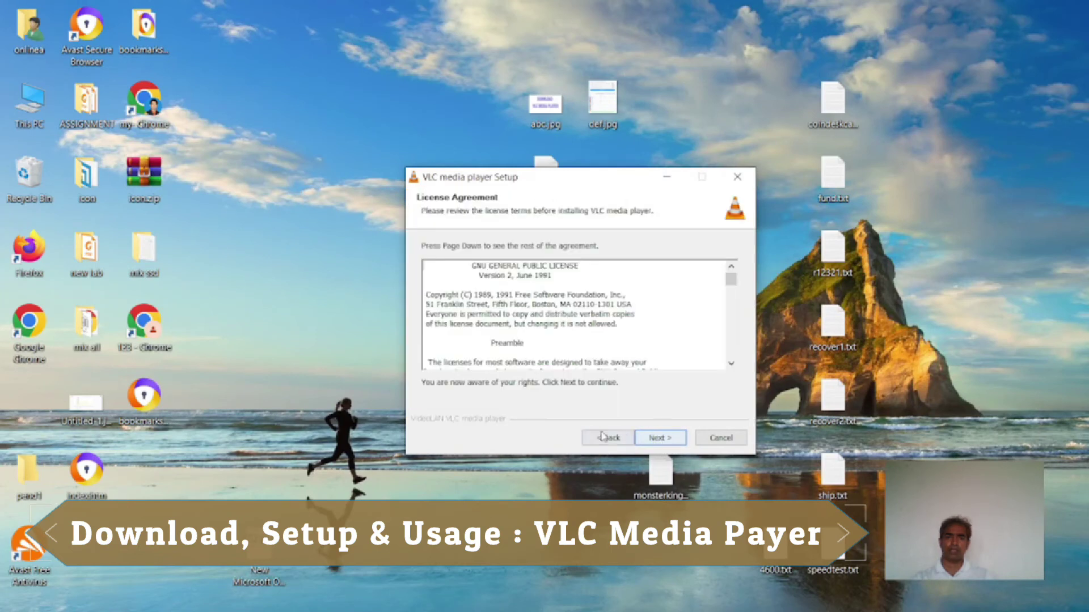
pyautogui.click(661, 439)
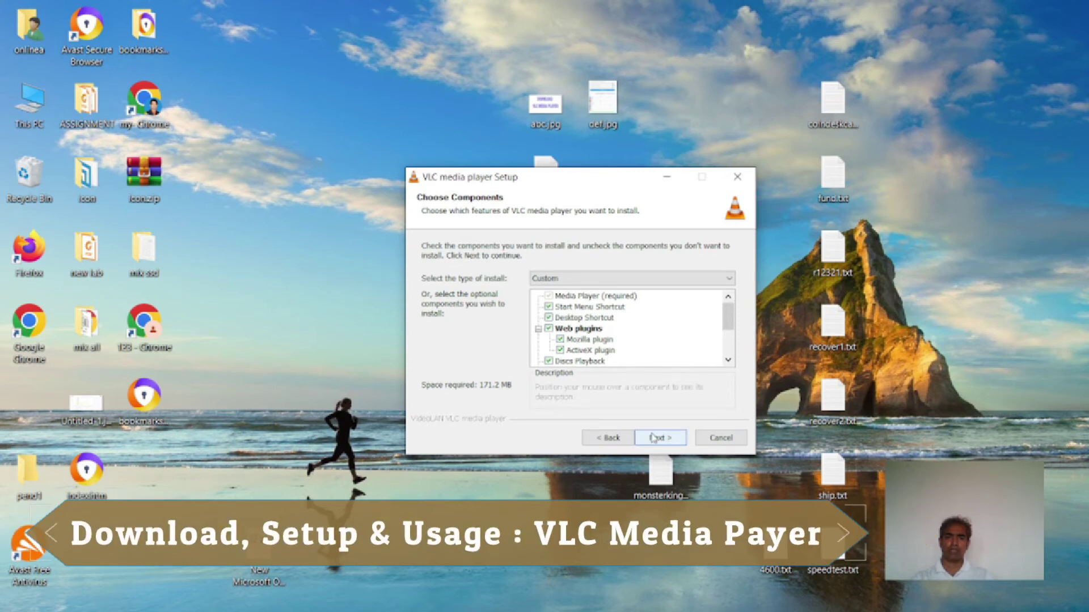
# Step: Keep the default components, change the destination folder to drive E, and install
pyautogui.click(653, 438)
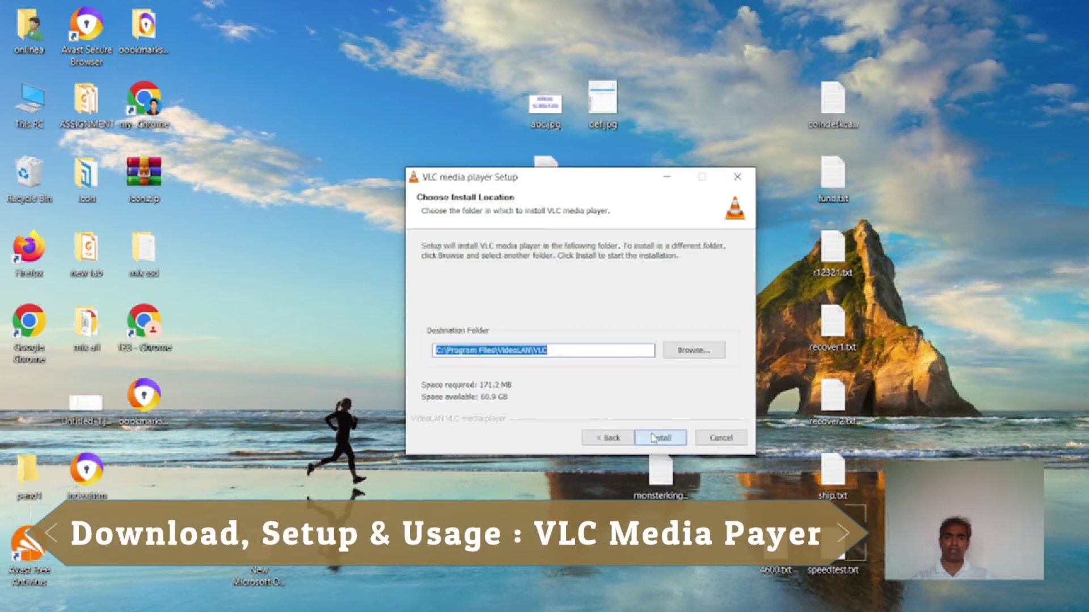
pyautogui.click(569, 353)
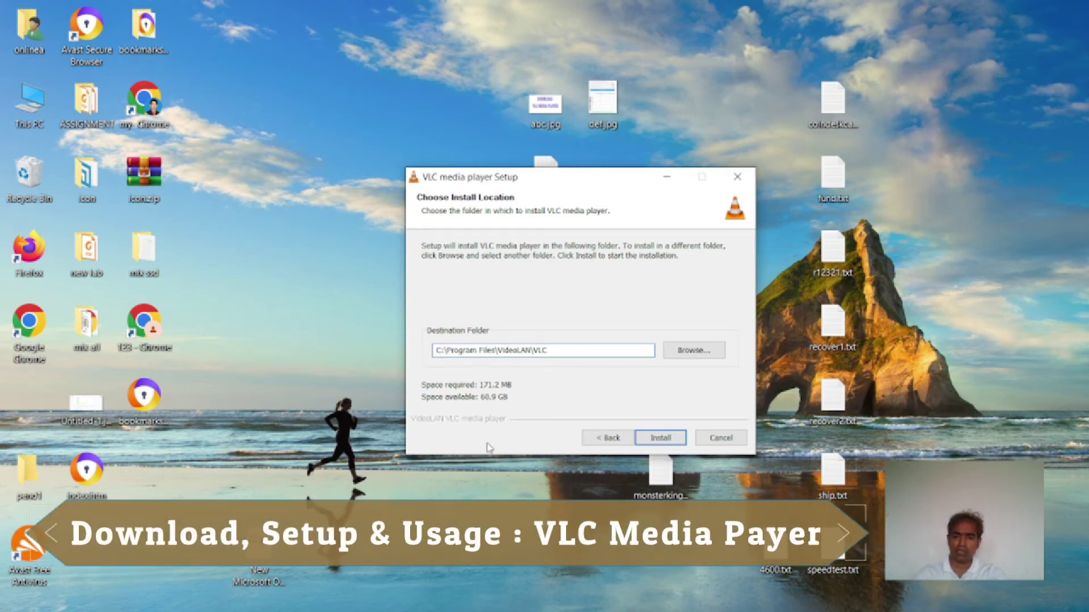
pyautogui.press('Delete')
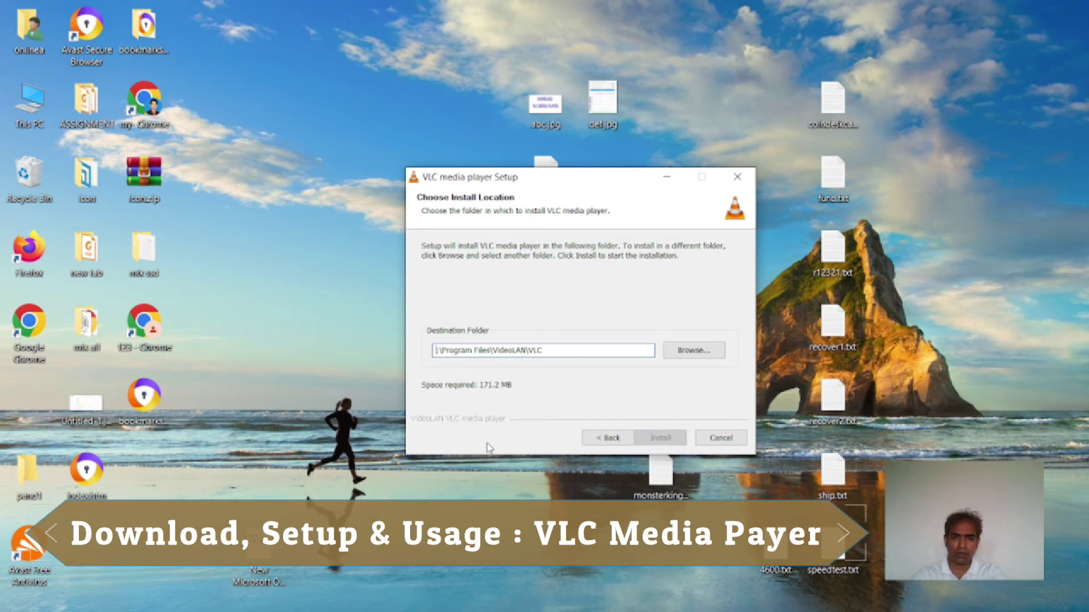
pyautogui.write('c')
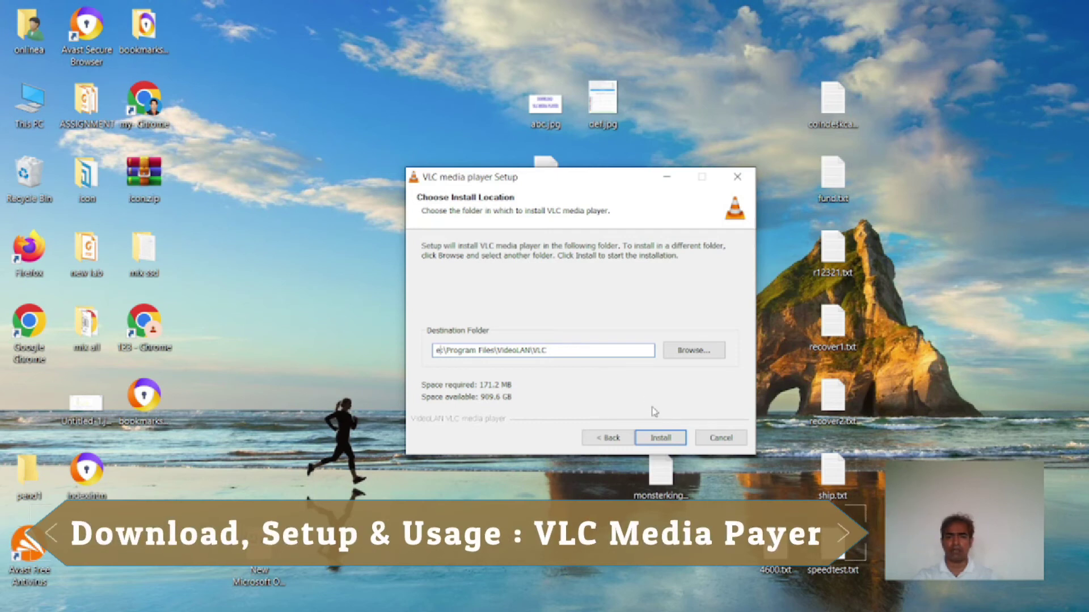
pyautogui.click(657, 436)
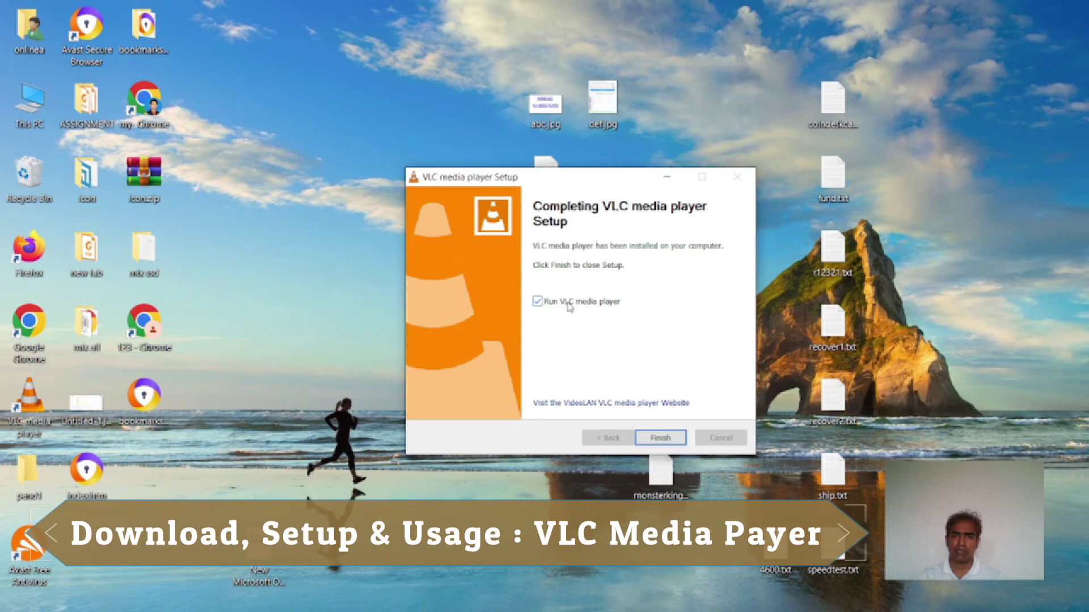
# Step: Finish setup with 'Run VLC media player' ticked so VLC launches
pyautogui.click(651, 442)
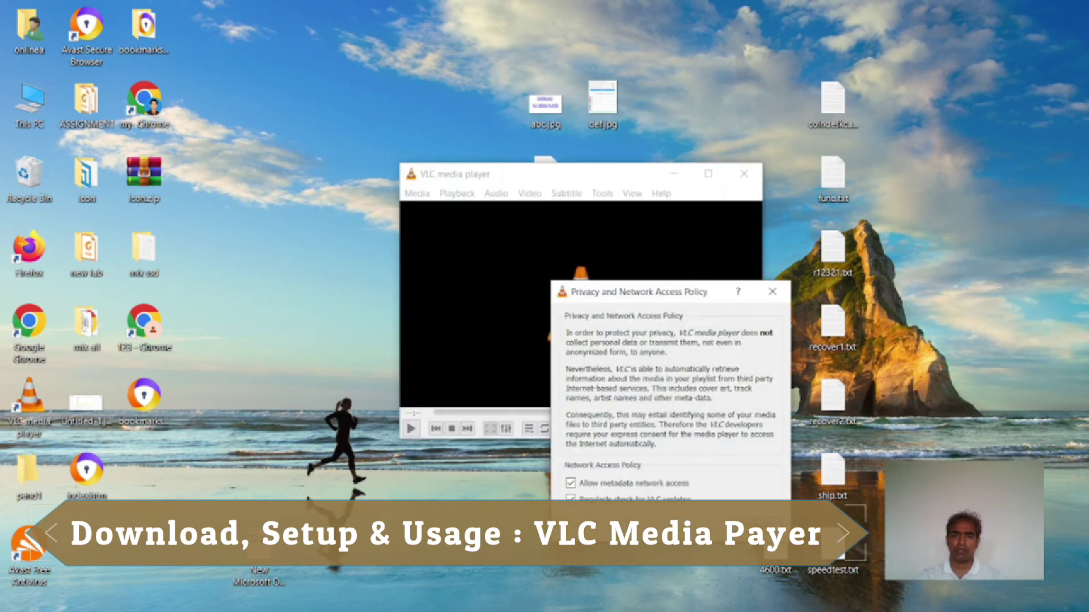
# Step: Accept VLC's Privacy and Network Access notice, then close the player
pyautogui.click(760, 525)
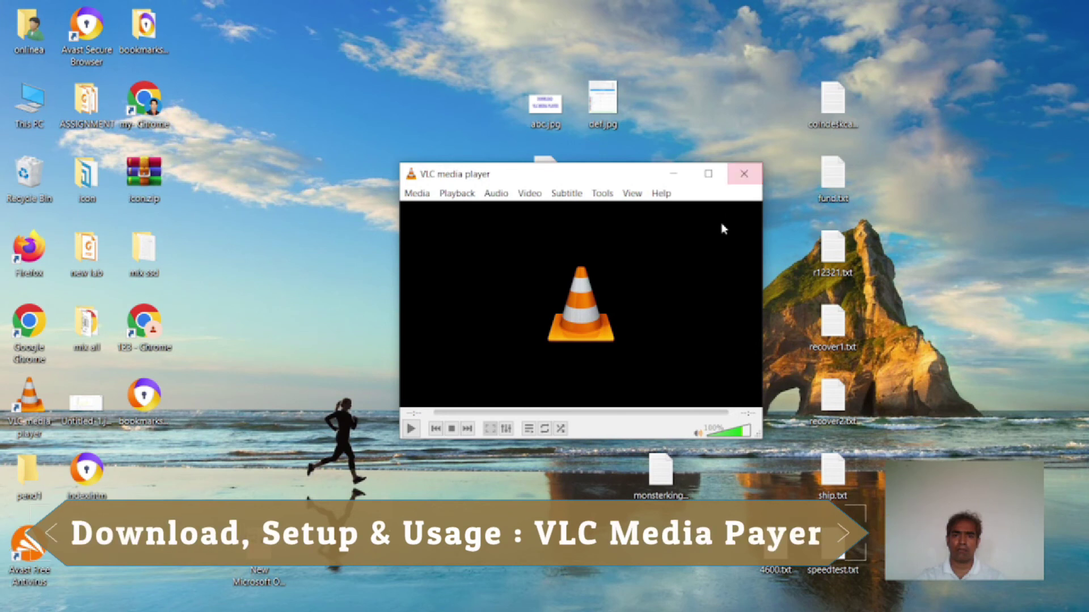
pyautogui.click(744, 176)
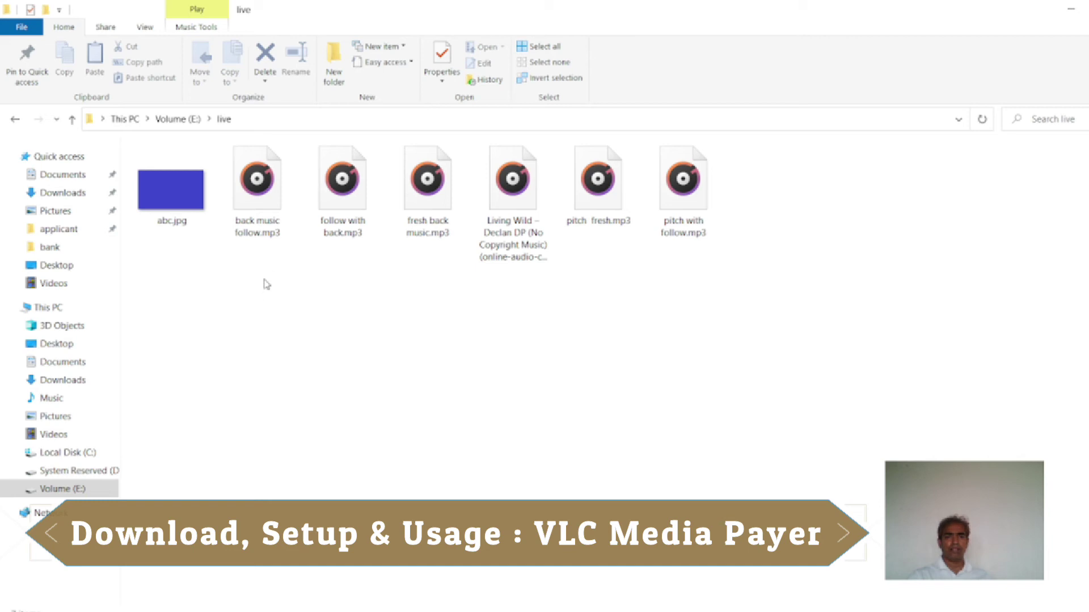
# Step: Play back music follow.mp3 in VLC media player
pyautogui.click(244, 229)
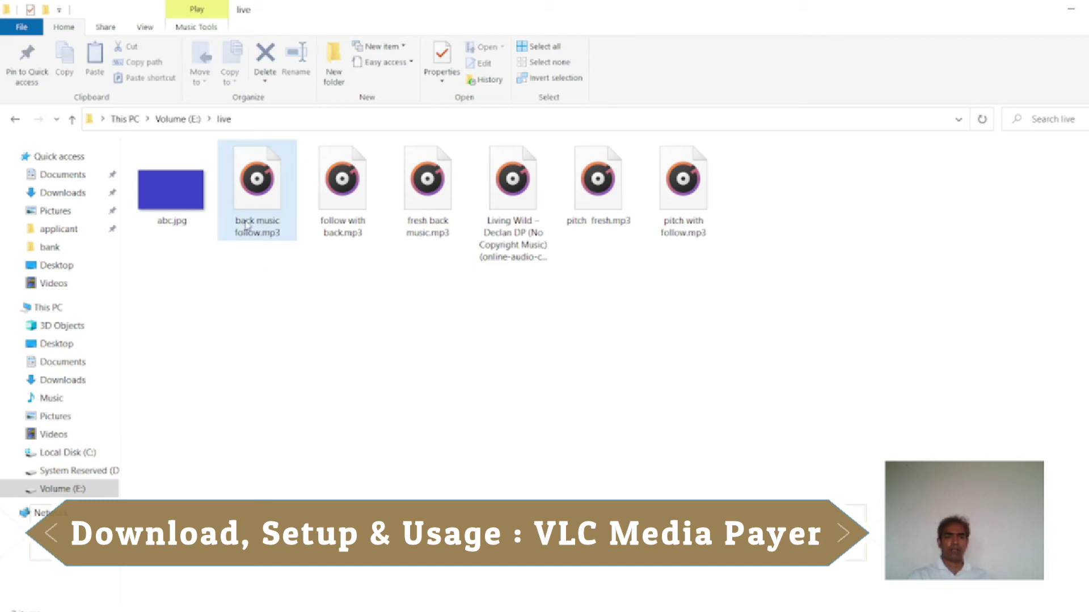
pyautogui.doubleClick(246, 224)
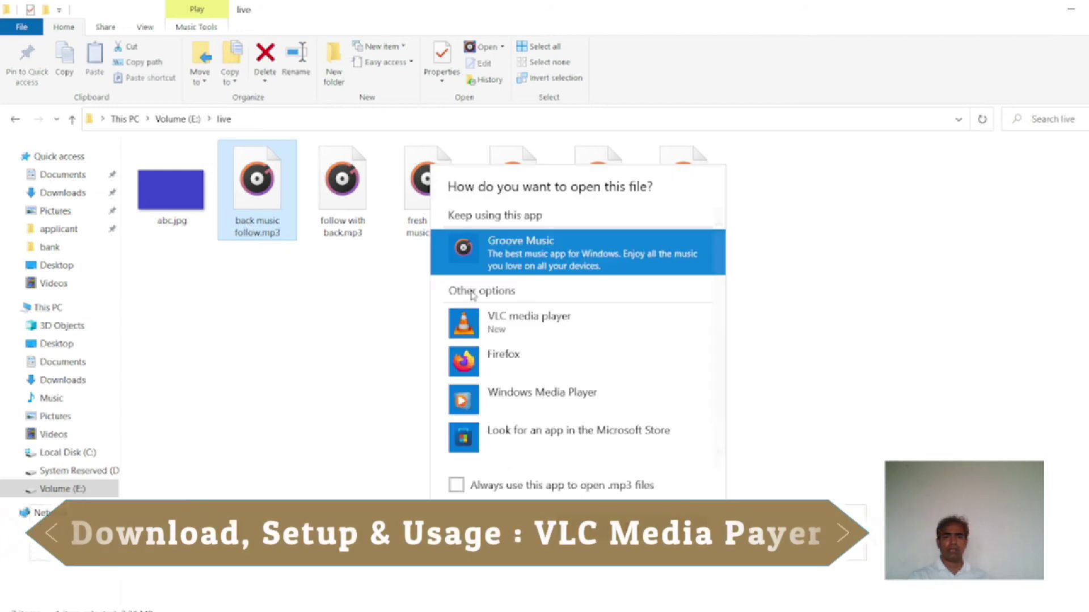
pyautogui.click(545, 330)
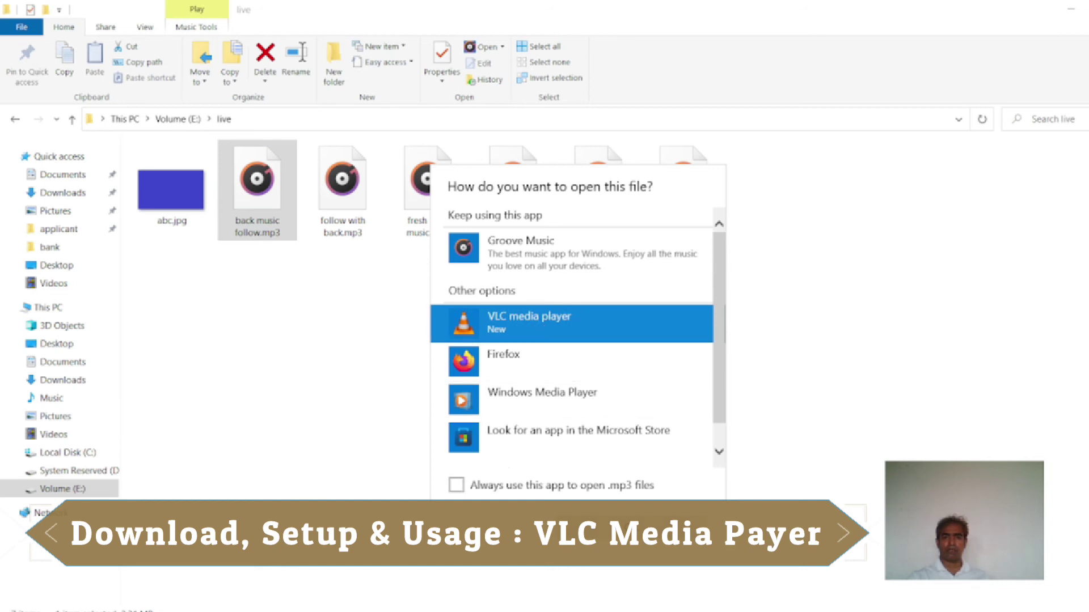
pyautogui.click(653, 524)
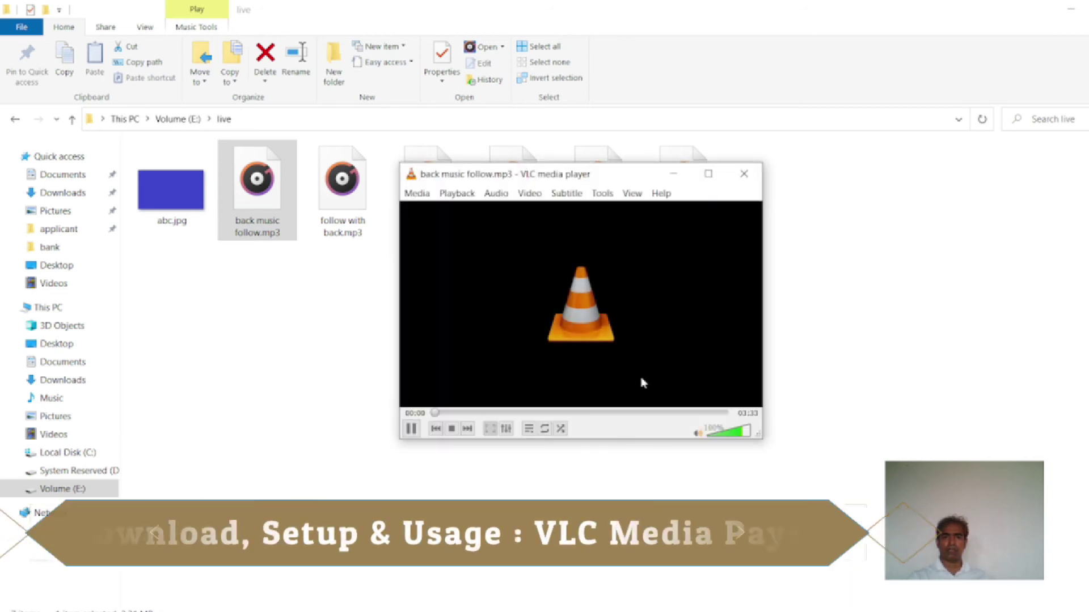
# Step: Close VLC, confirm the Living Wild mp3 still opens in Groove Music, then close it
pyautogui.click(744, 174)
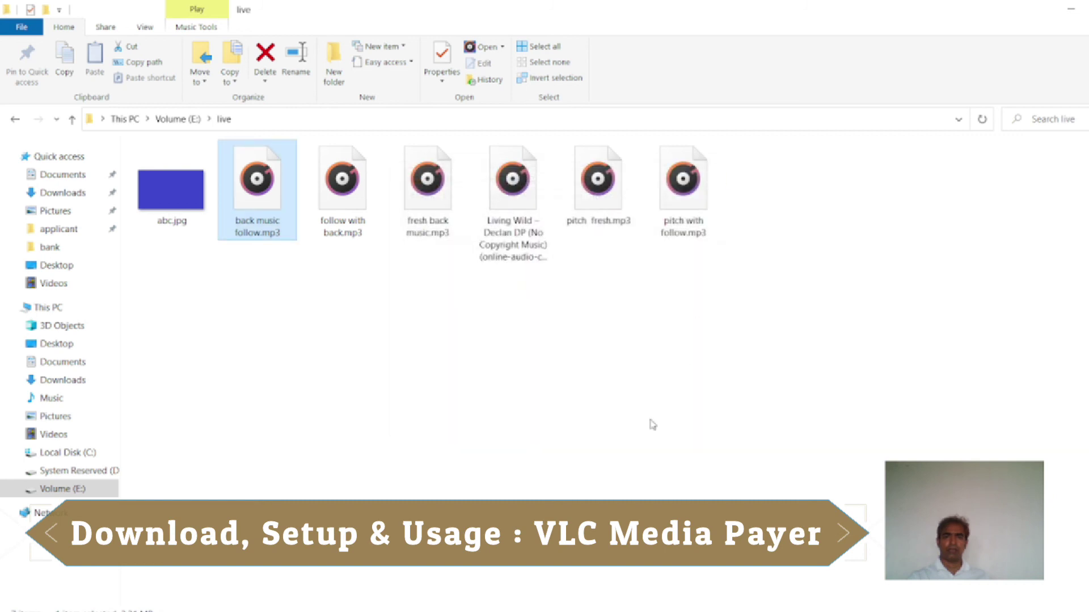
pyautogui.doubleClick(520, 233)
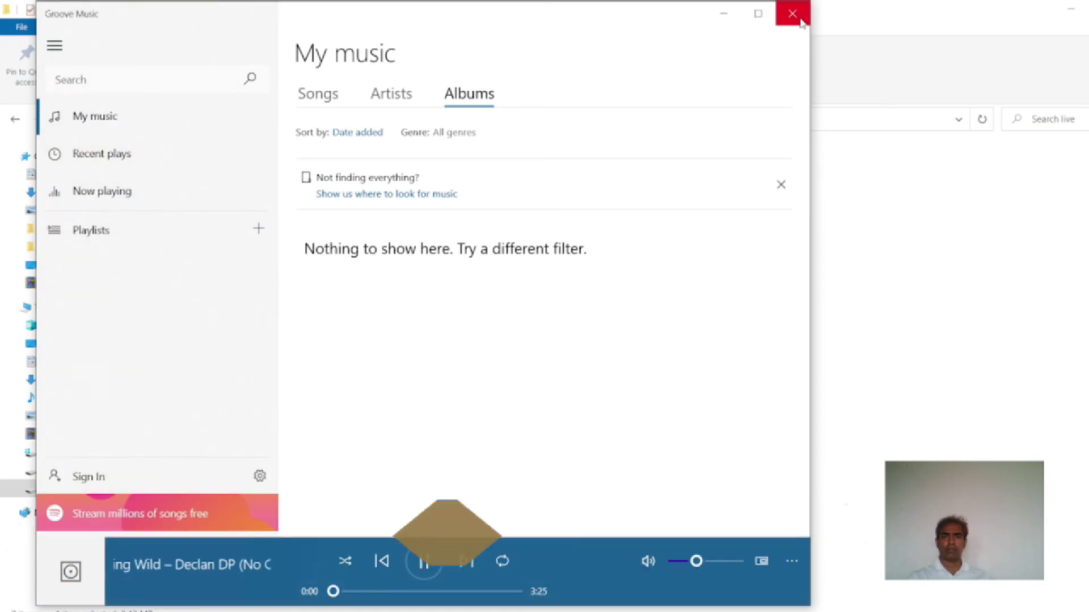
pyautogui.click(801, 22)
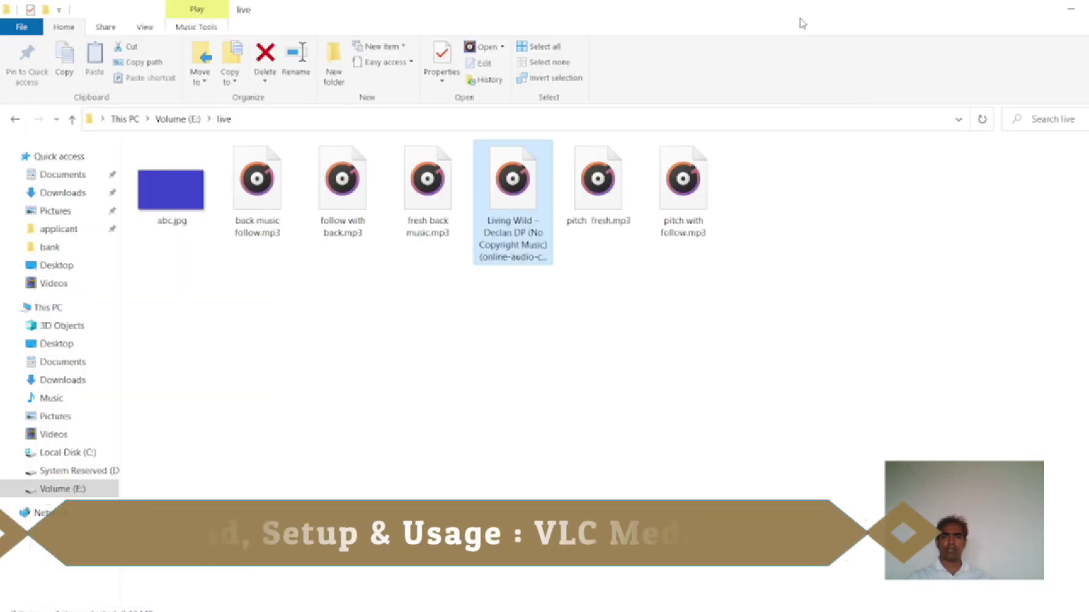
# Step: From the Living Wild mp3's Properties, change the .mp3 default app to VLC media player and apply
pyautogui.rightClick(498, 229)
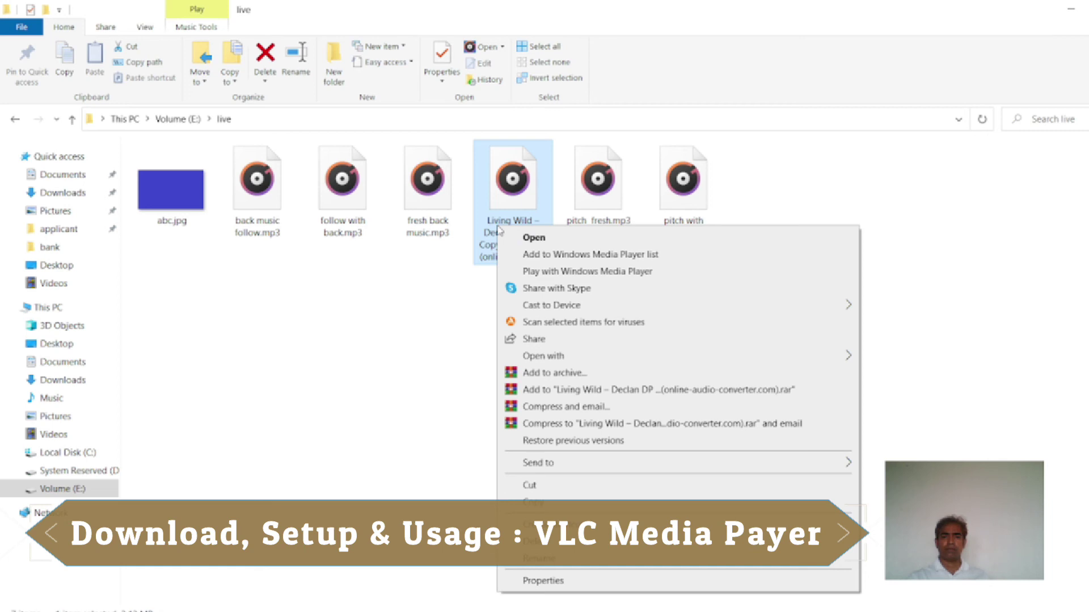
pyautogui.click(499, 238)
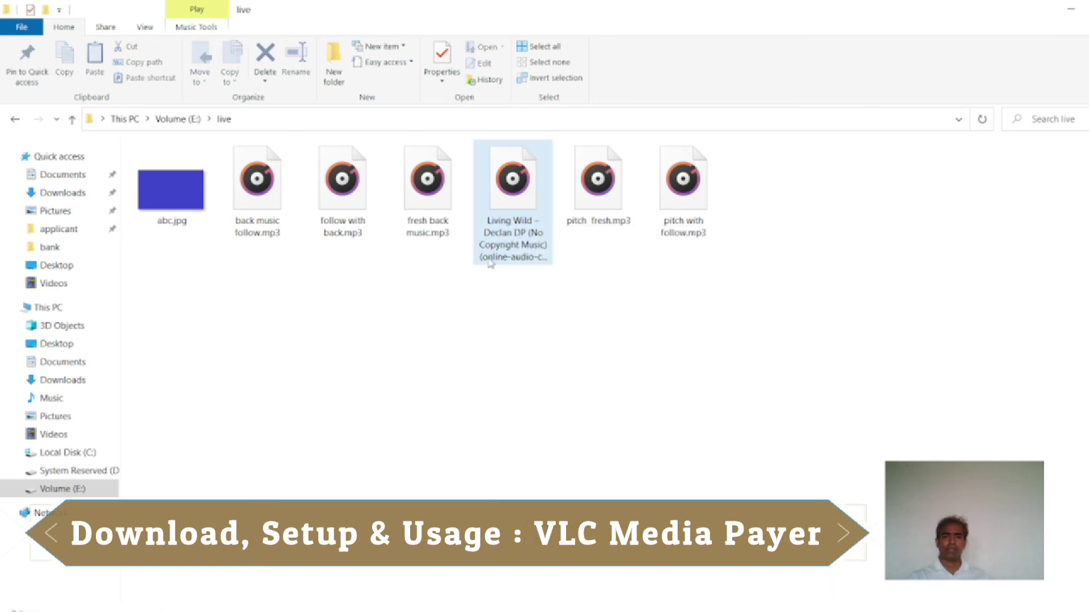
pyautogui.rightClick(496, 231)
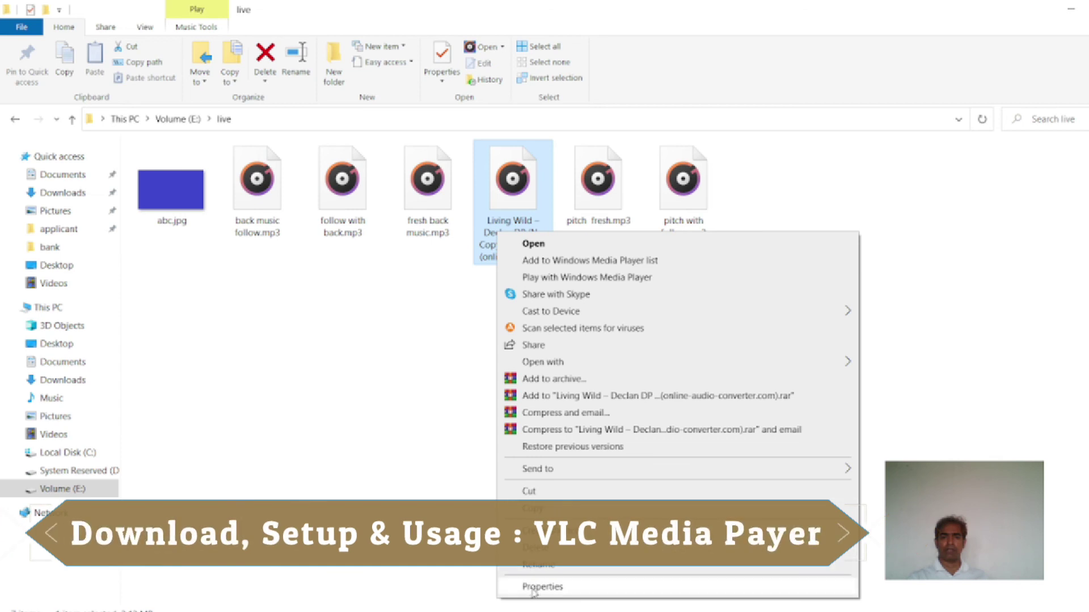
pyautogui.click(437, 456)
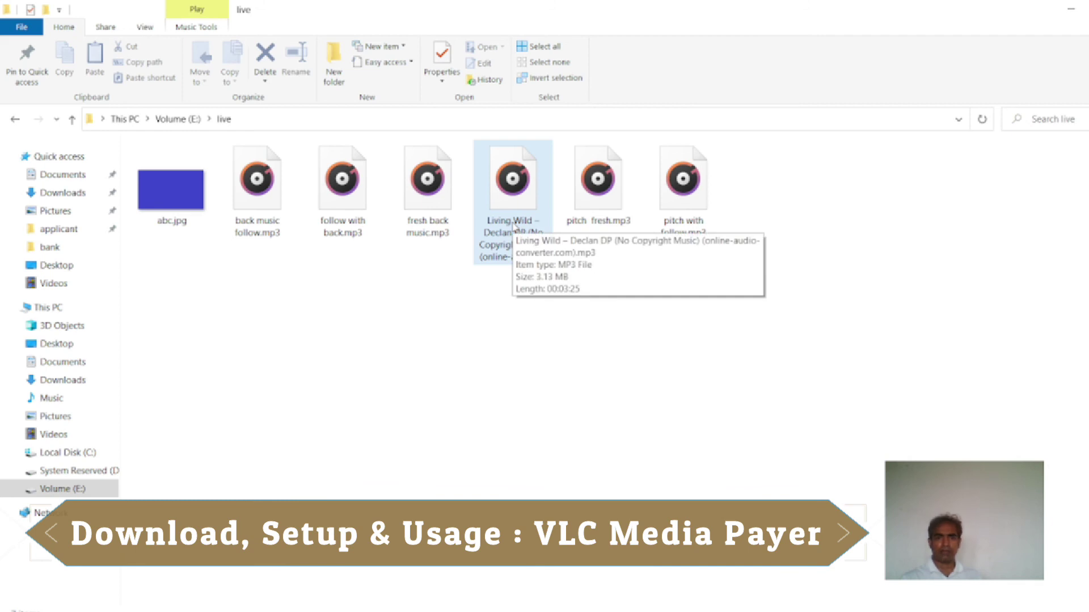
pyautogui.rightClick(514, 227)
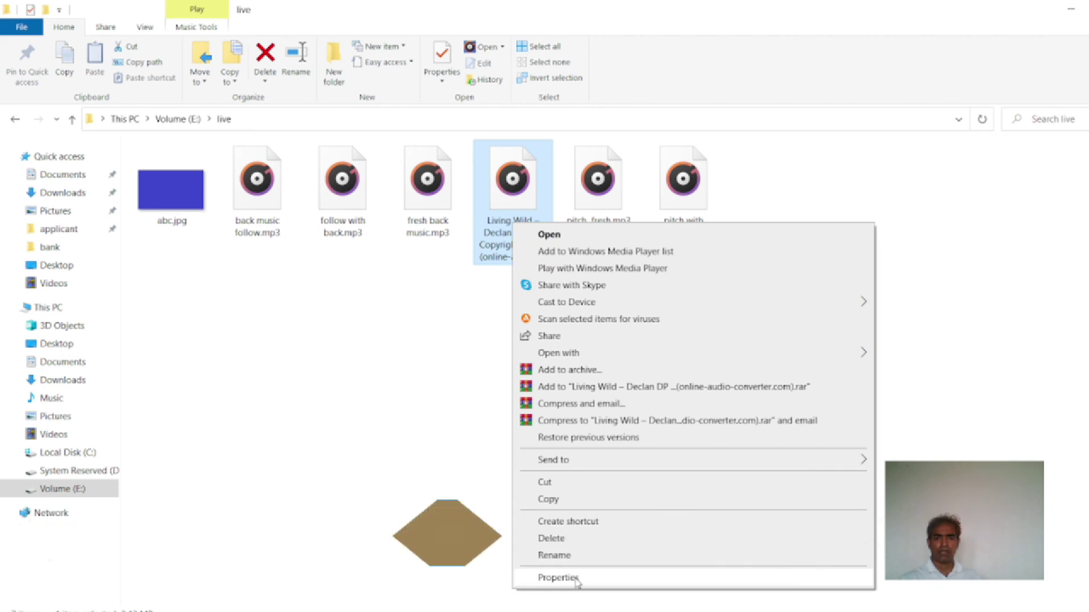
pyautogui.click(576, 581)
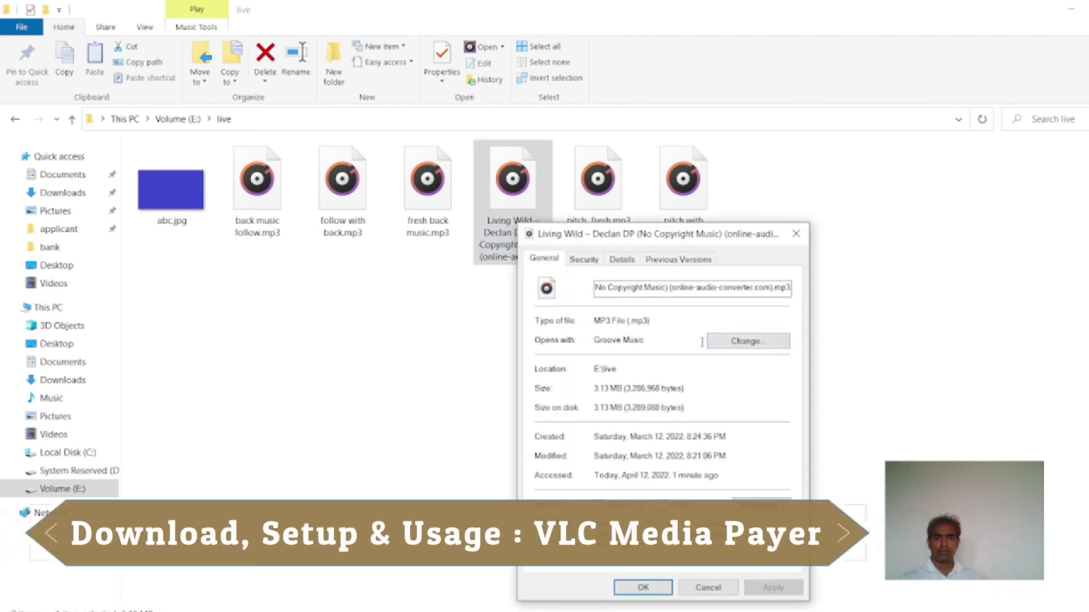
pyautogui.click(748, 342)
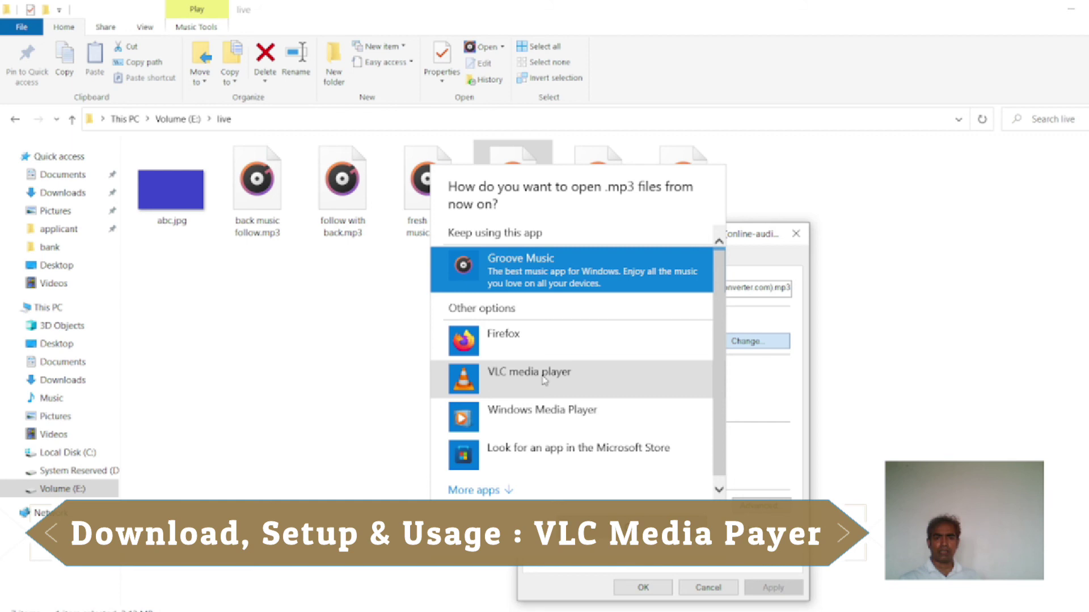
pyautogui.click(544, 381)
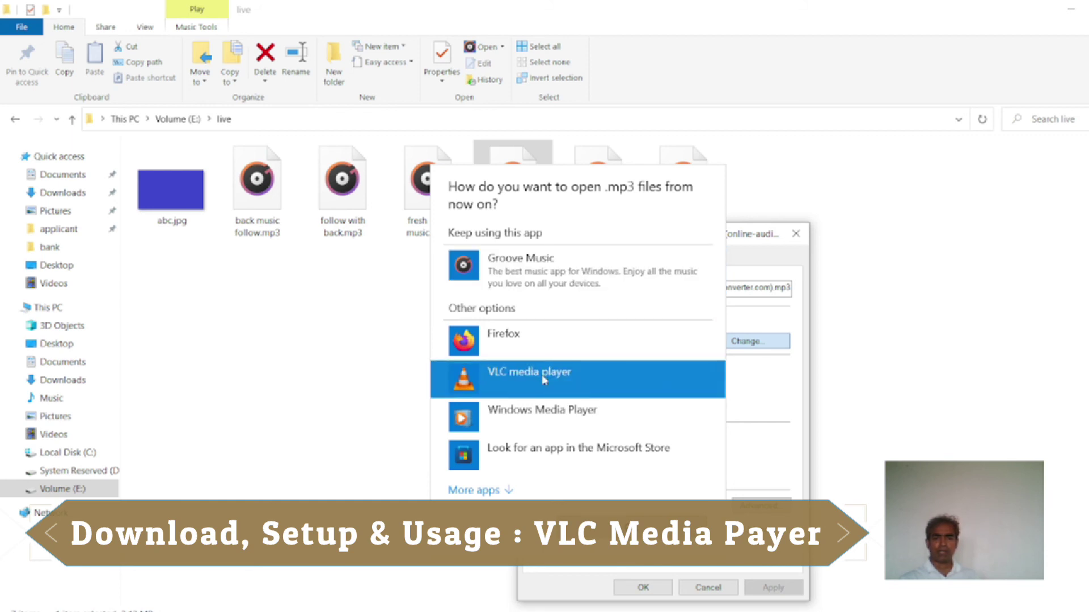
pyautogui.click(632, 526)
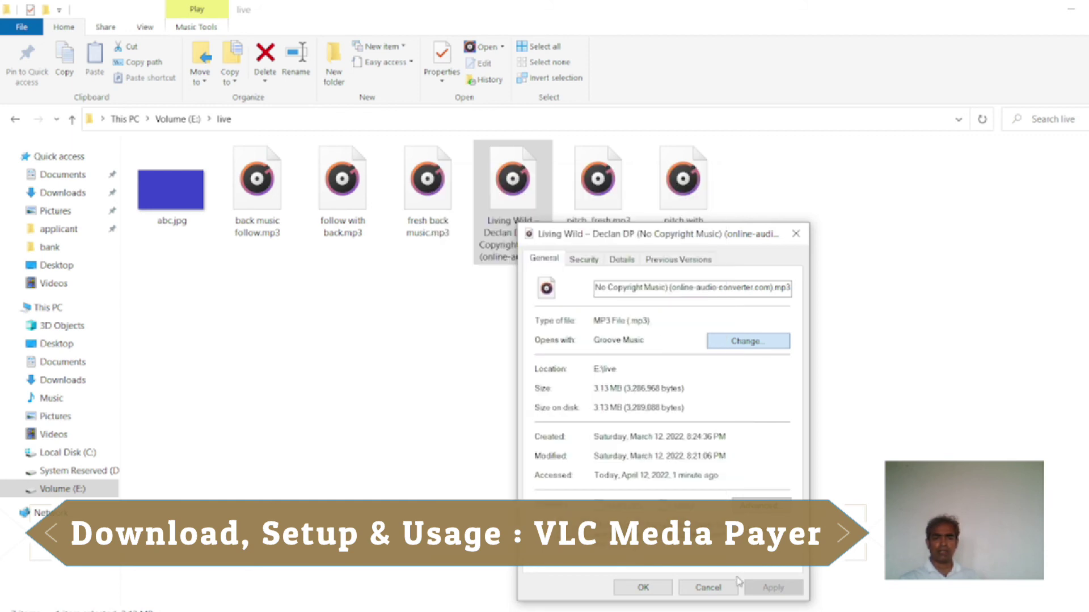
pyautogui.click(643, 587)
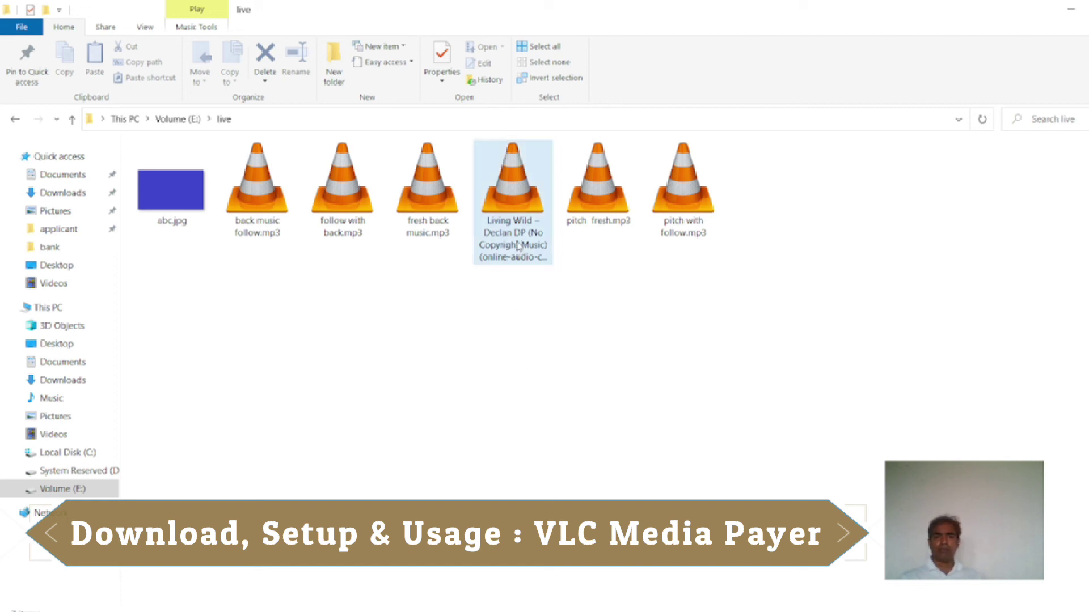
# Step: Play the Living Wild mp3 in VLC, then close the player
pyautogui.doubleClick(500, 237)
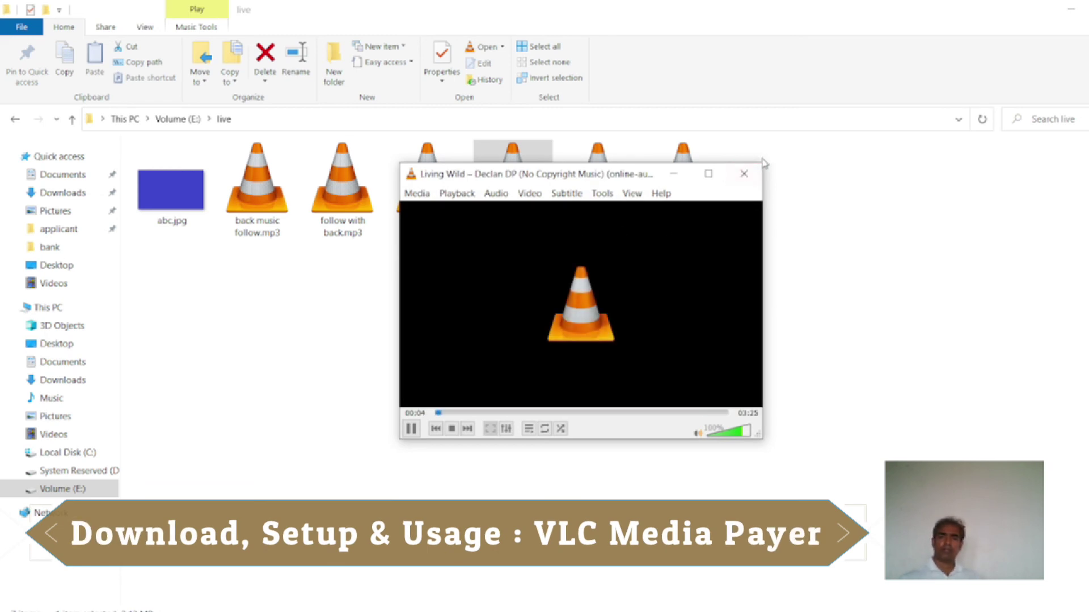
pyautogui.click(743, 173)
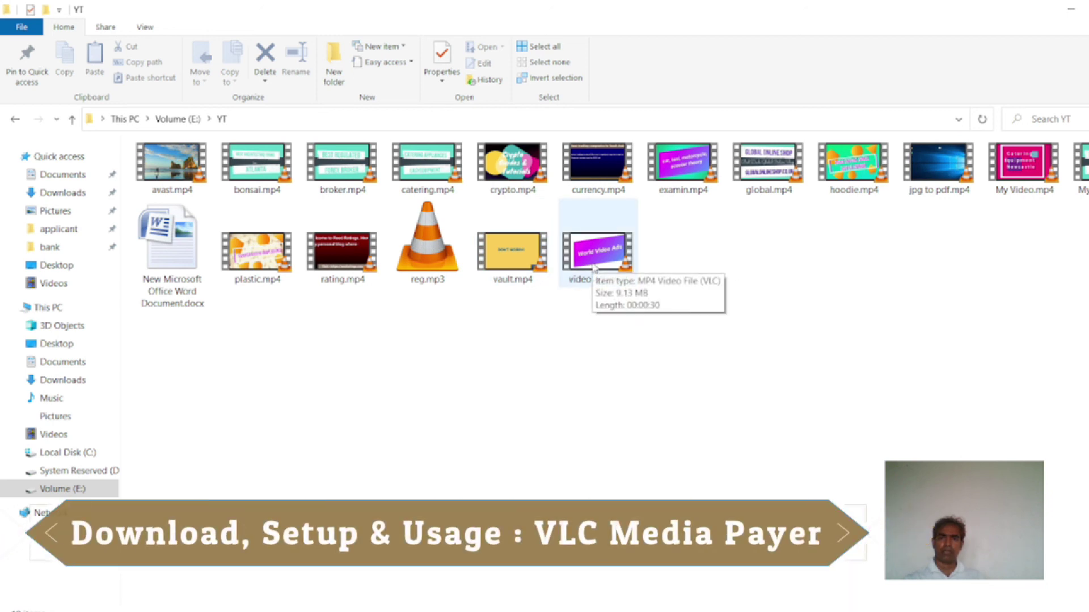
pyautogui.doubleClick(594, 267)
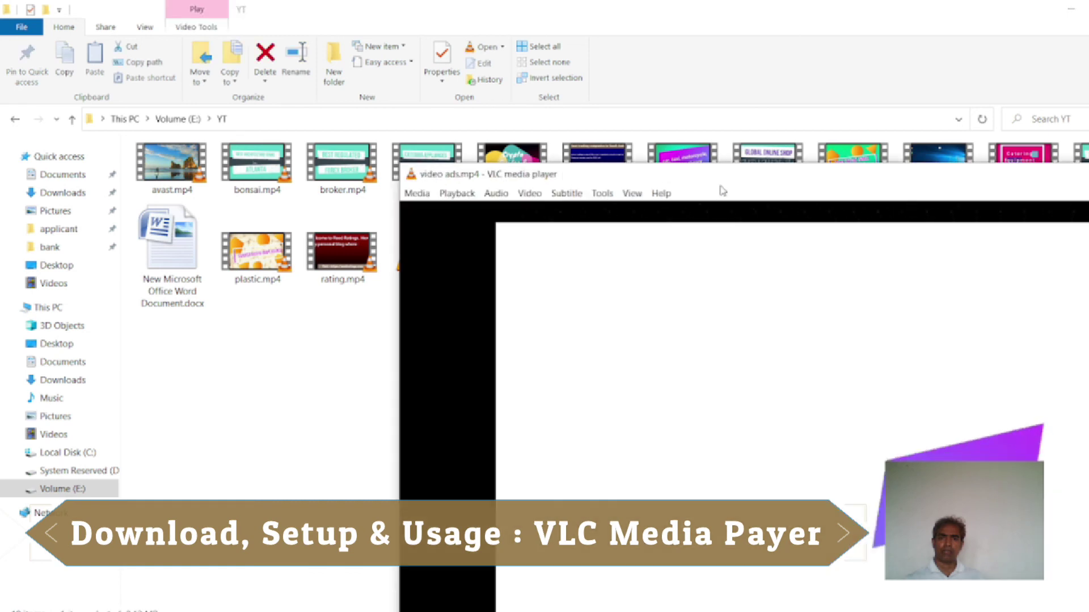
pyautogui.moveTo(719, 180); pyautogui.dragTo(440, 27)
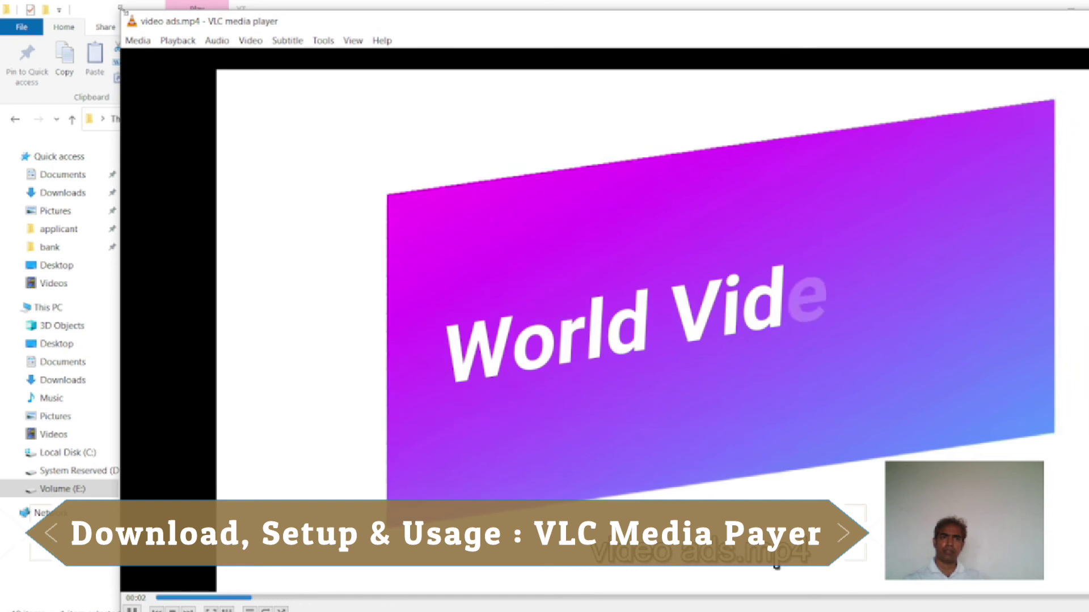
pyautogui.moveTo(144, 8); pyautogui.dragTo(384, 117)
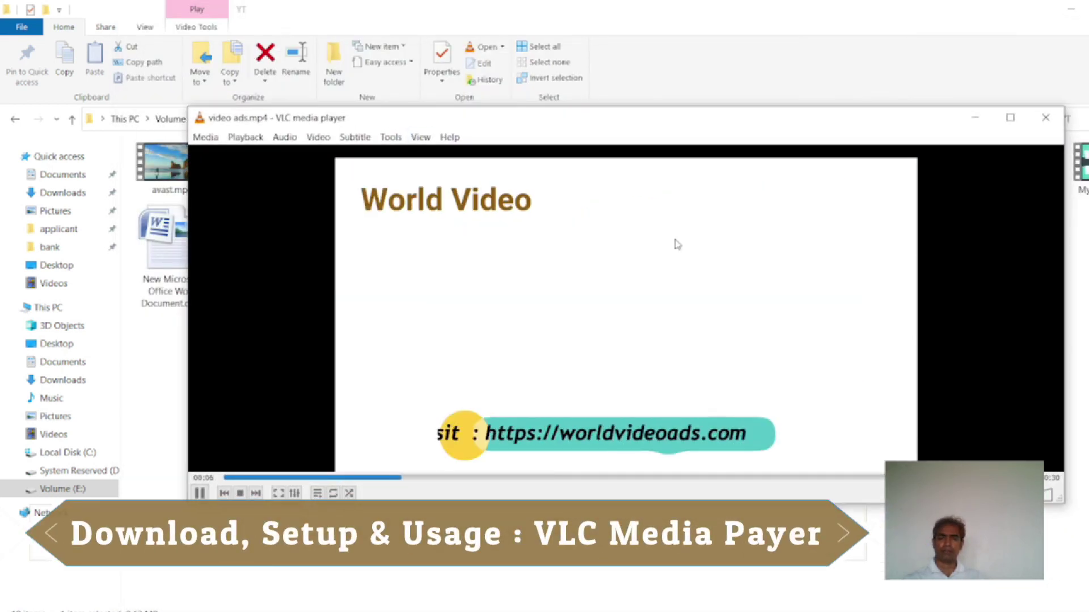
pyautogui.click(1047, 123)
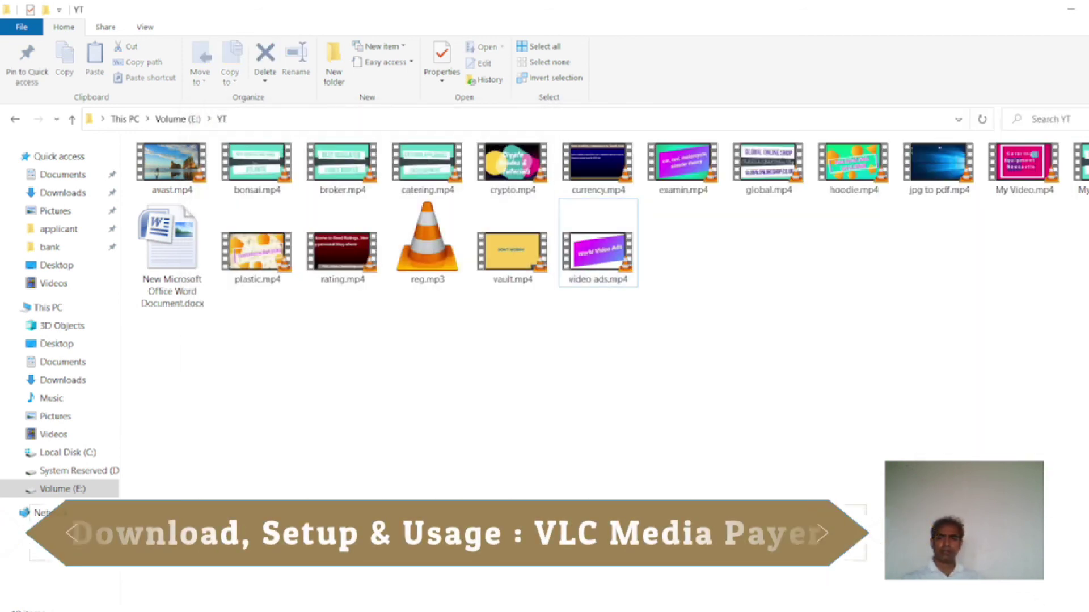
# Step: Minimize both folder windows, launch VLC from its desktop shortcut and maximize it
pyautogui.click(1072, 10)
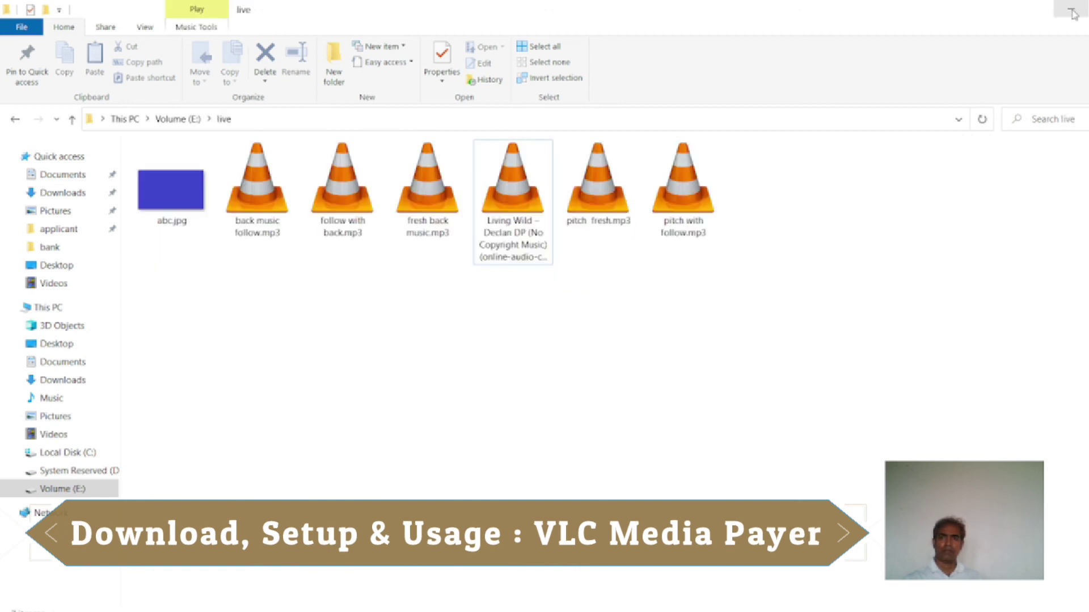
pyautogui.click(1072, 11)
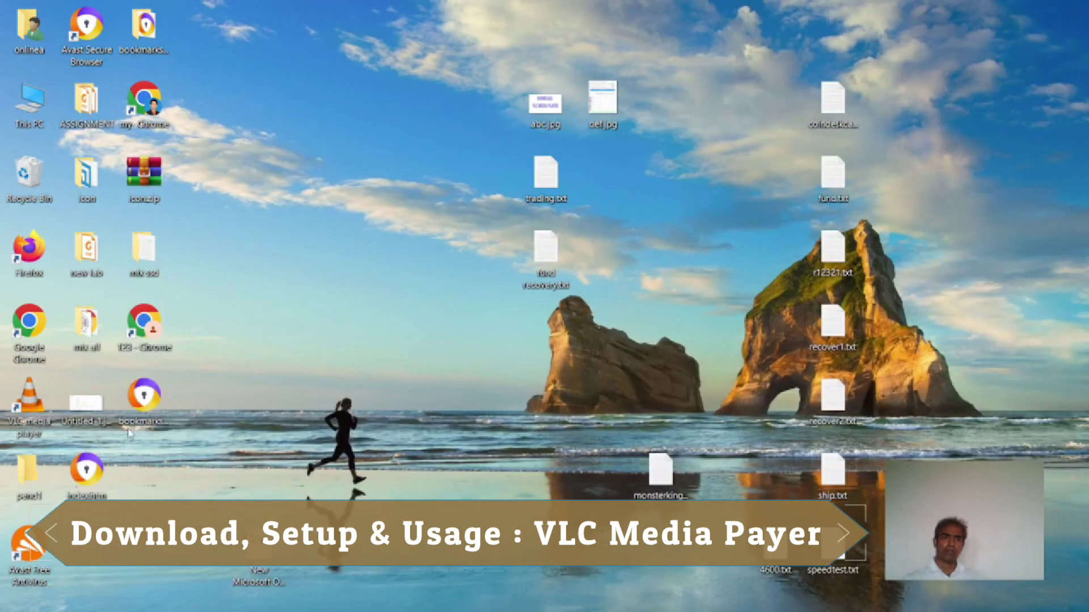
pyautogui.doubleClick(29, 400)
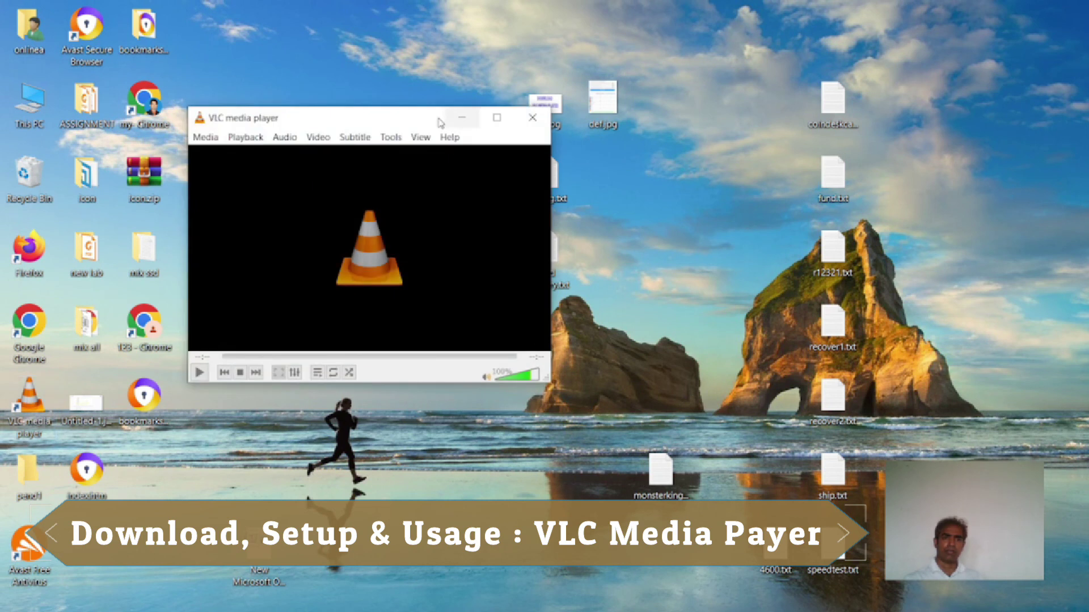
pyautogui.doubleClick(405, 119)
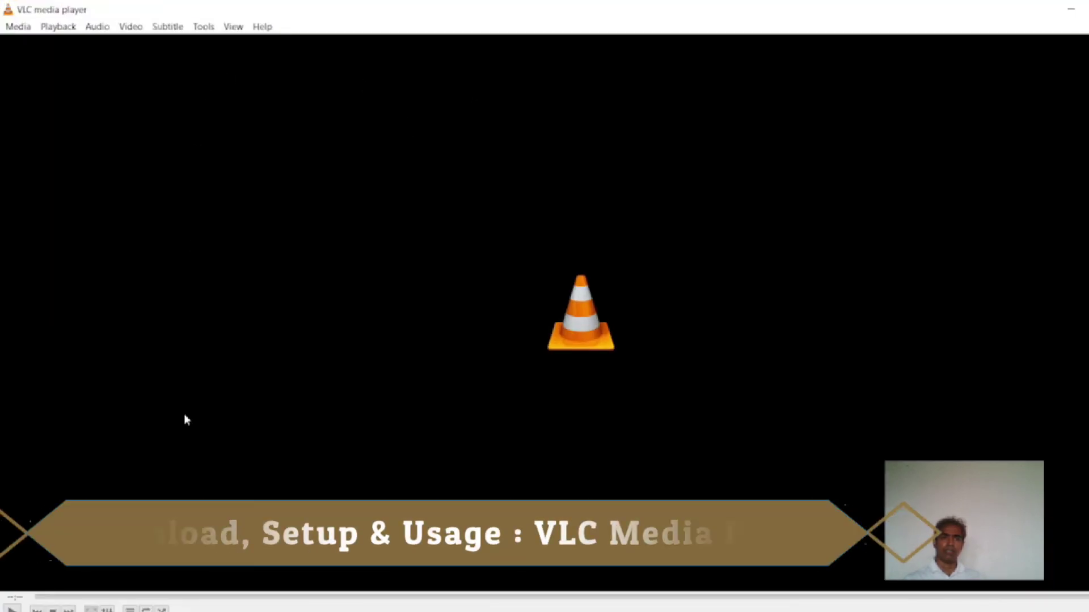